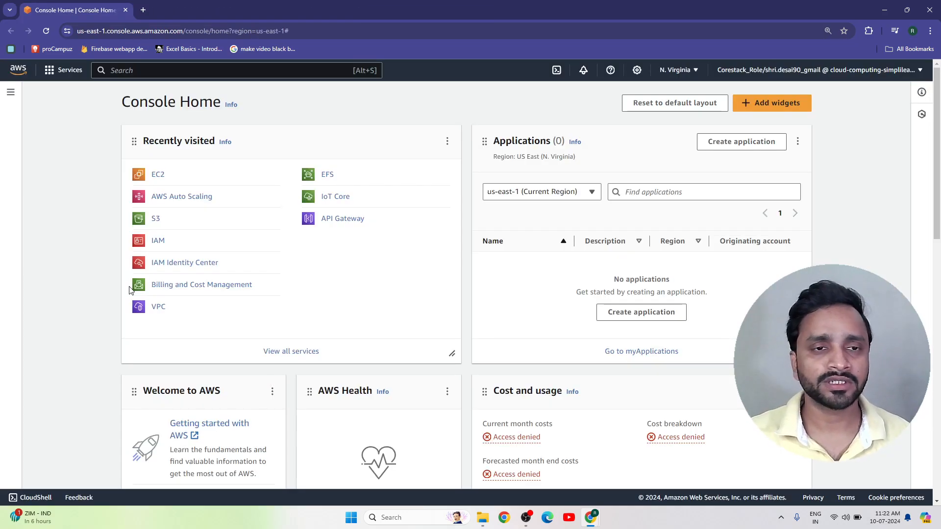
Open the S3 service and start a new general purpose bucket named shr-staticwebhost.
left_click(161, 70)
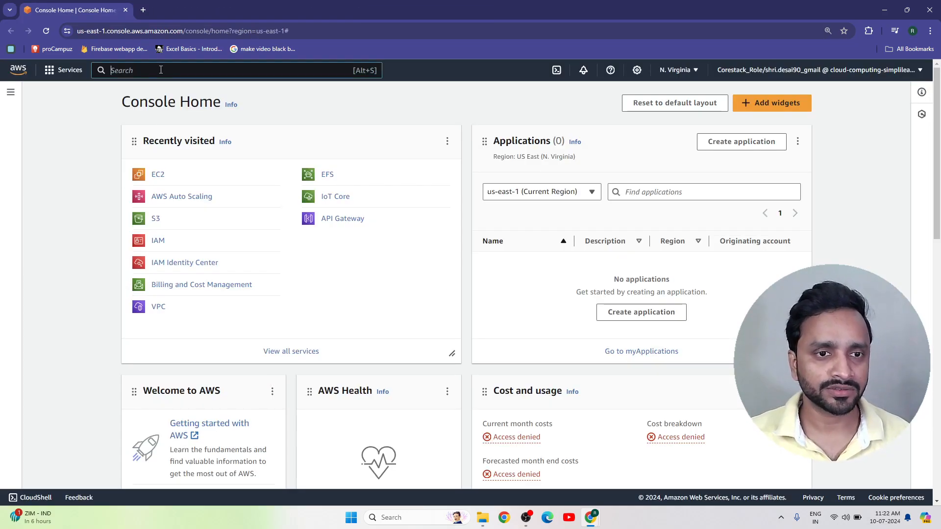
left_click(156, 221)
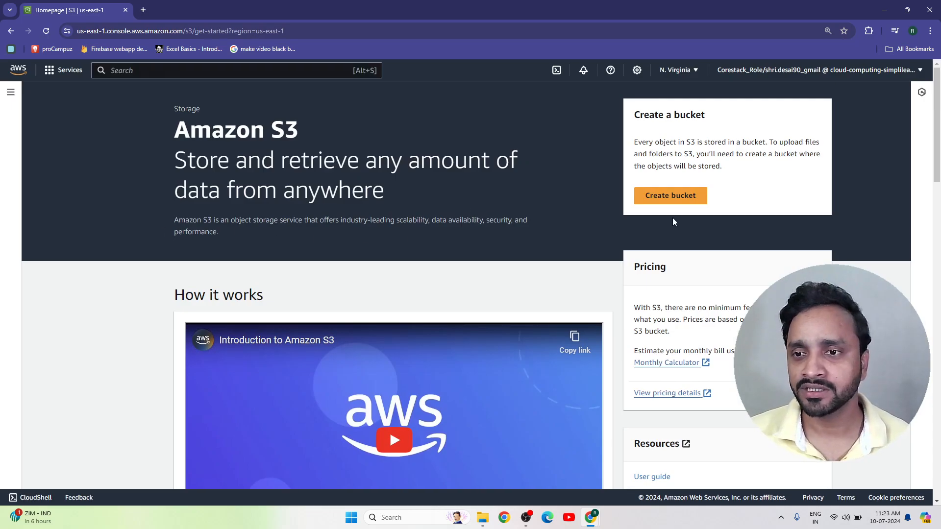
left_click(660, 198)
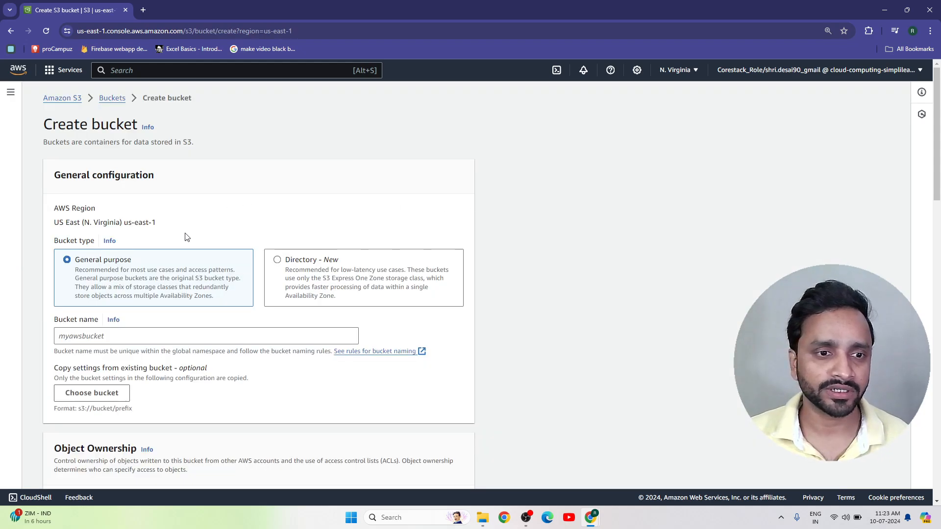
left_click(153, 338)
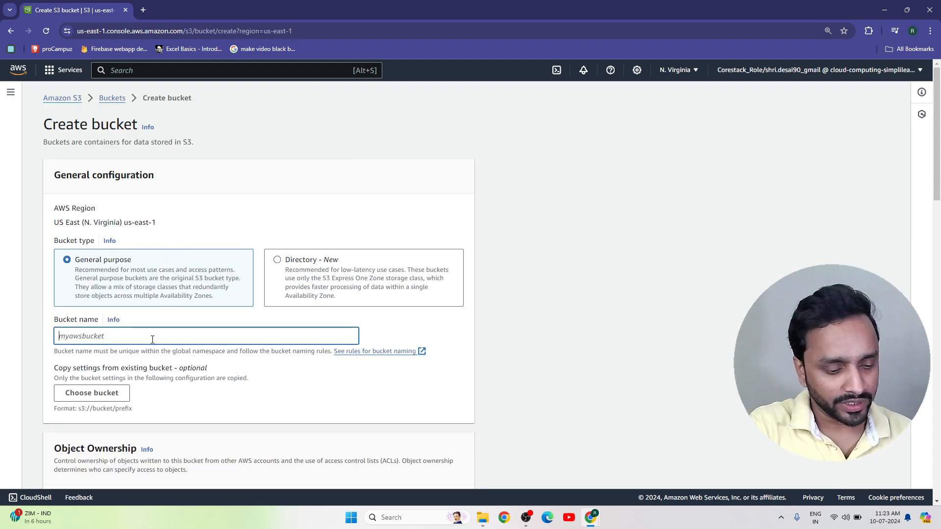
type("shr-")
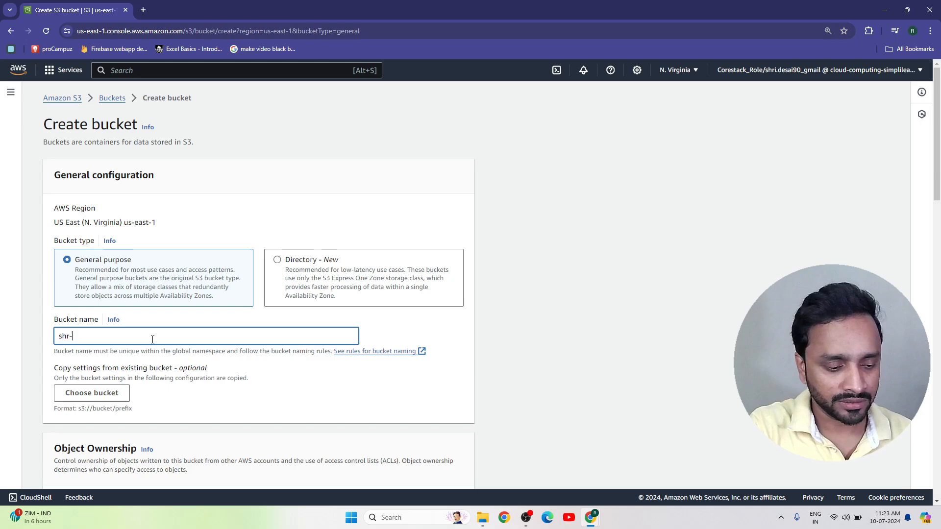
type("static")
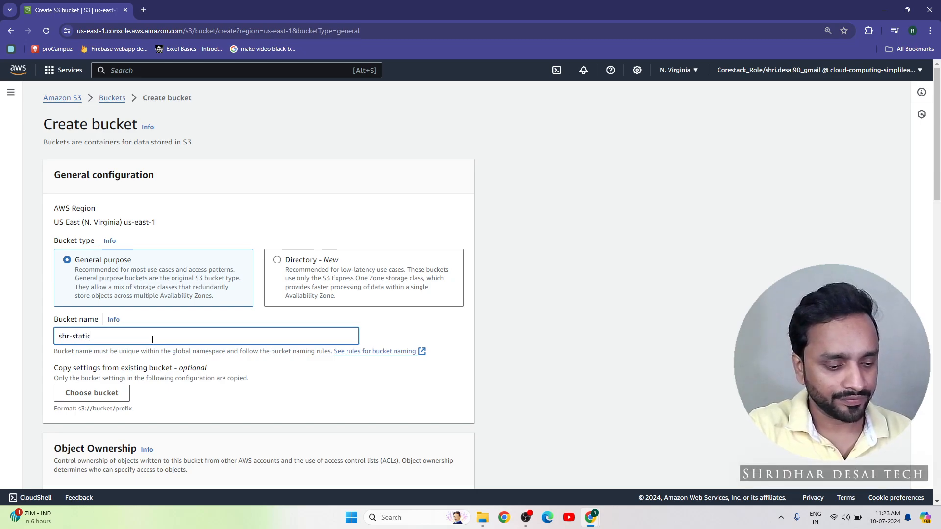
type("webho")
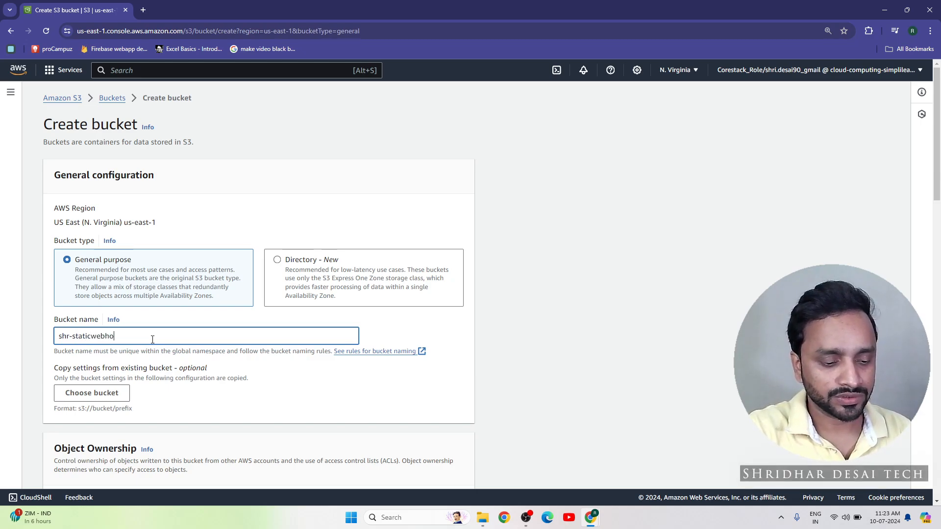
type("st")
Turn off Block all public access for the new bucket and acknowledge that its objects might become public.
scroll(294, 368, "down", 9)
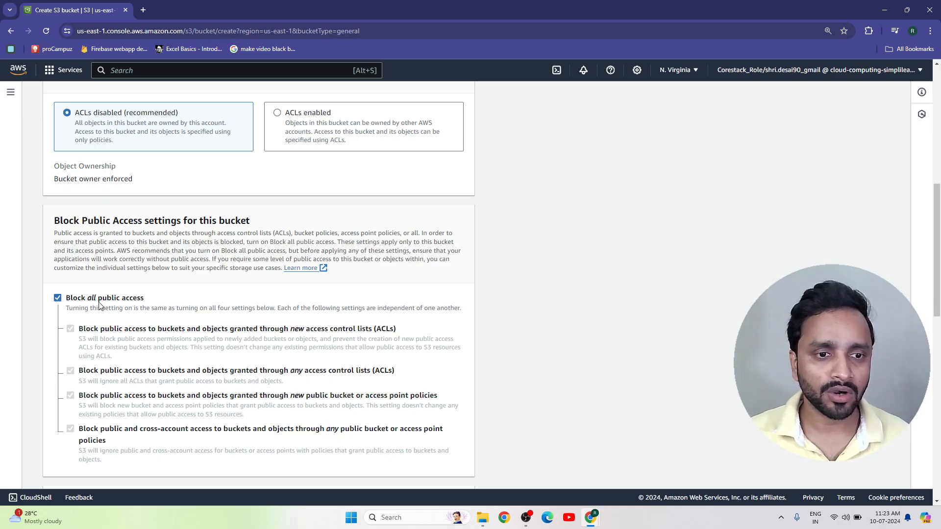
left_click(57, 299)
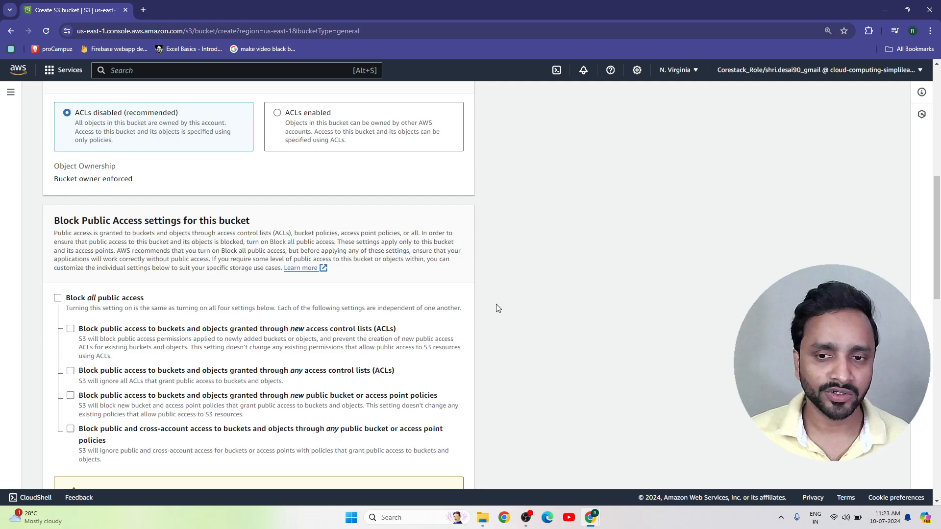
scroll(497, 303, "down", 5)
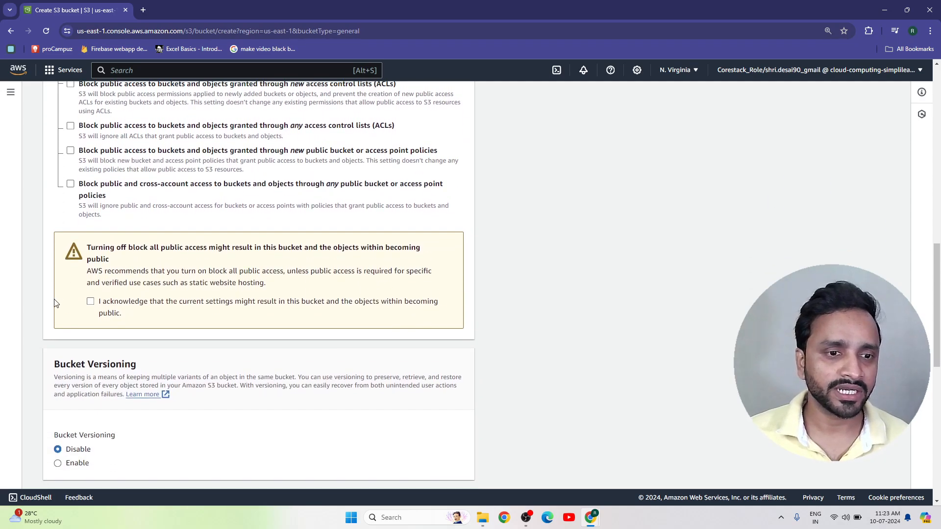
left_click(92, 302)
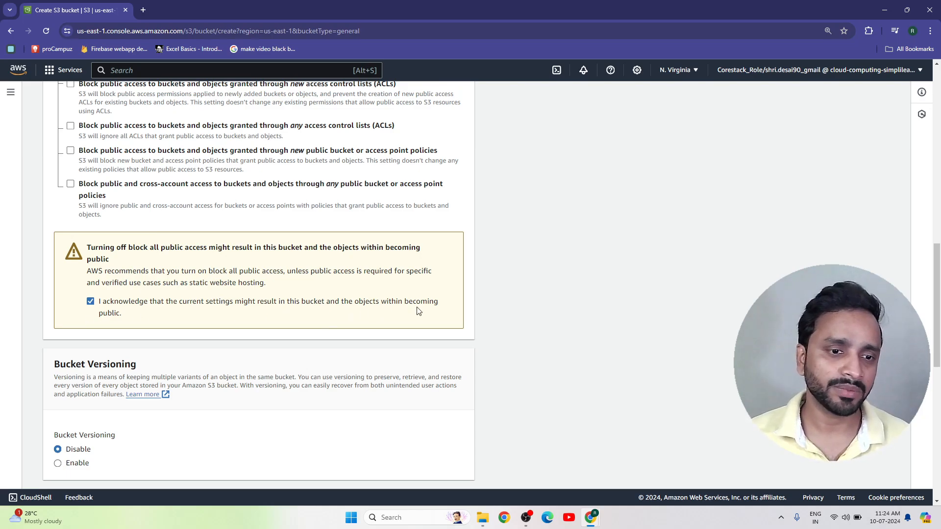
Create the bucket with the default versioning, tag and encryption settings.
scroll(447, 297, "down", 3)
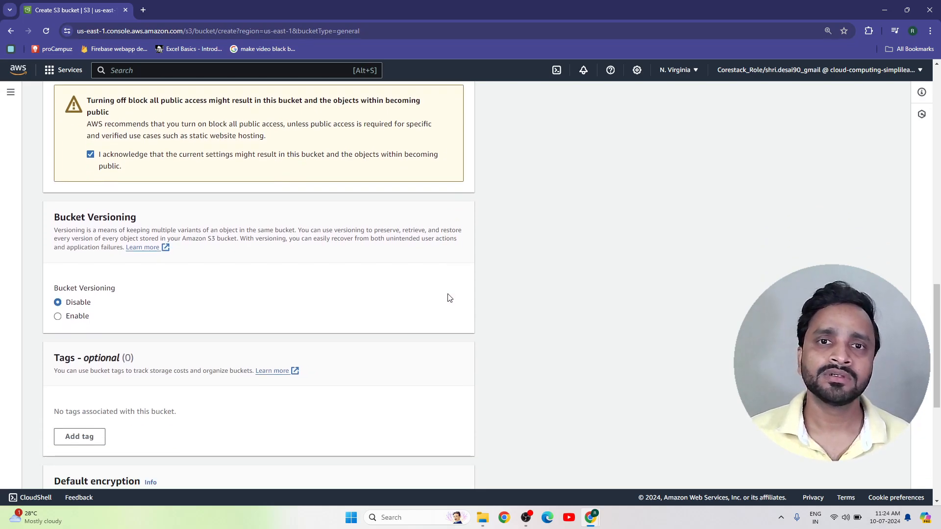
scroll(259, 338, "down", 5)
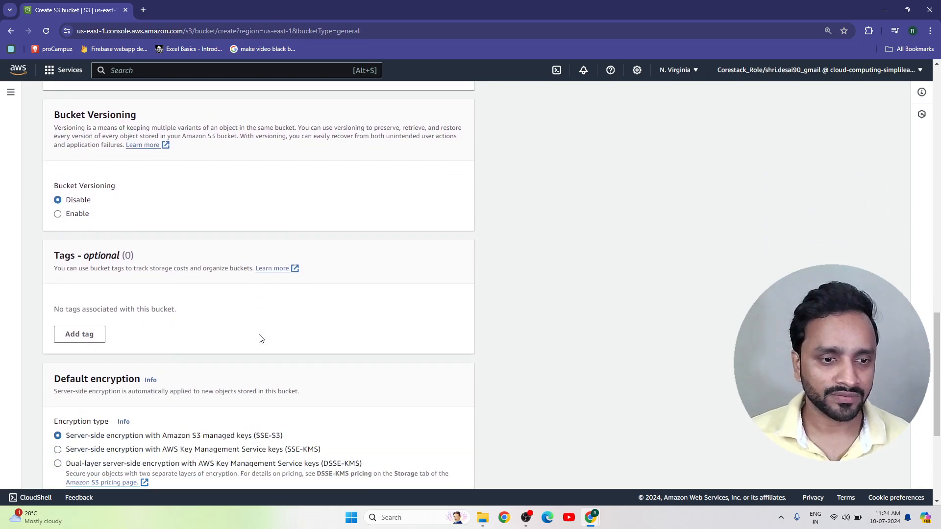
scroll(260, 337, "down", 2)
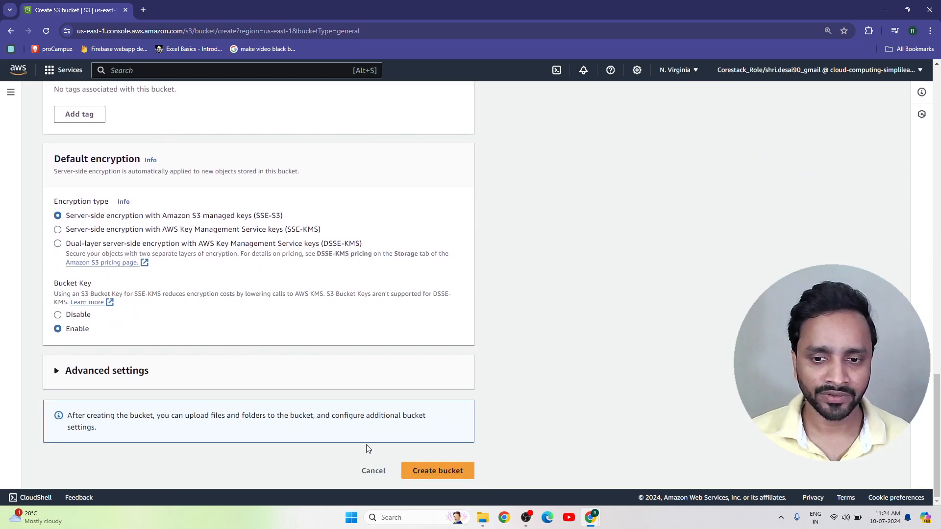
left_click(433, 472)
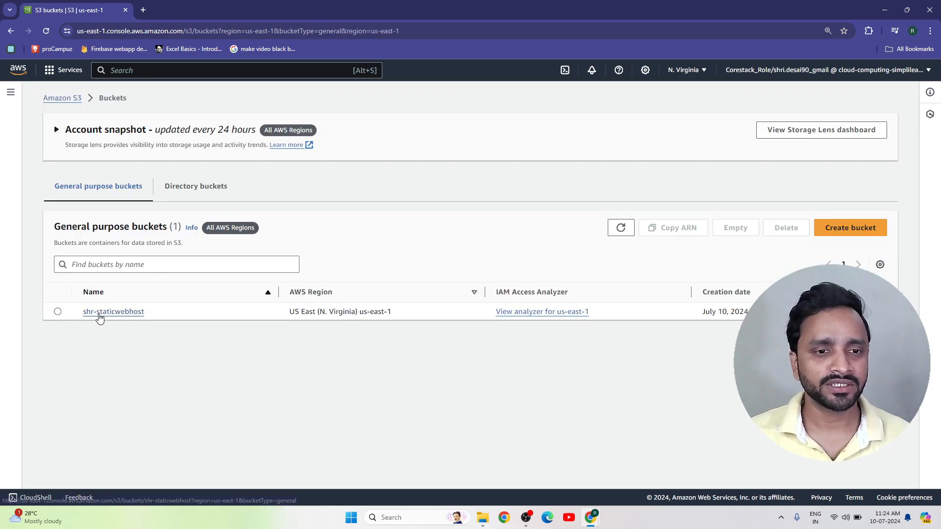
Open the shr-staticwebhost bucket and add index.html and IMG-3470.png from the static web folder to its upload list.
left_click(127, 314)
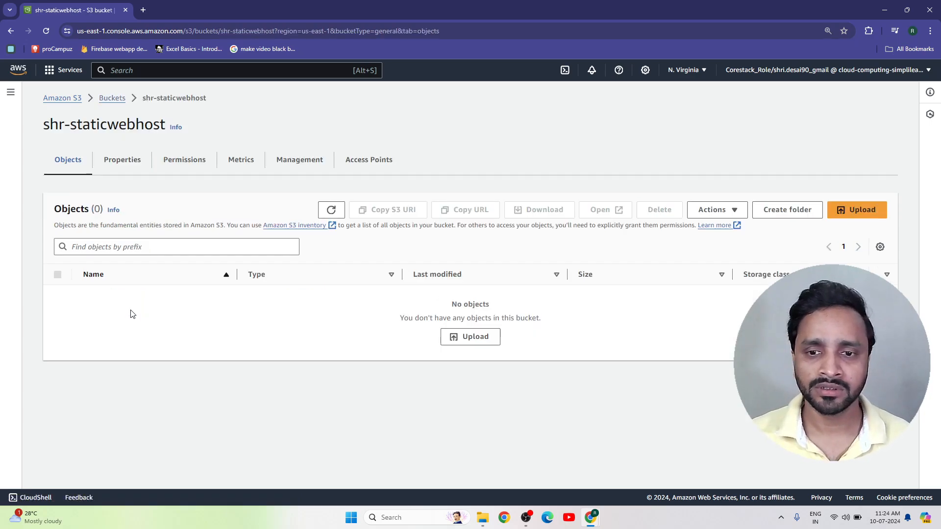
left_click(474, 337)
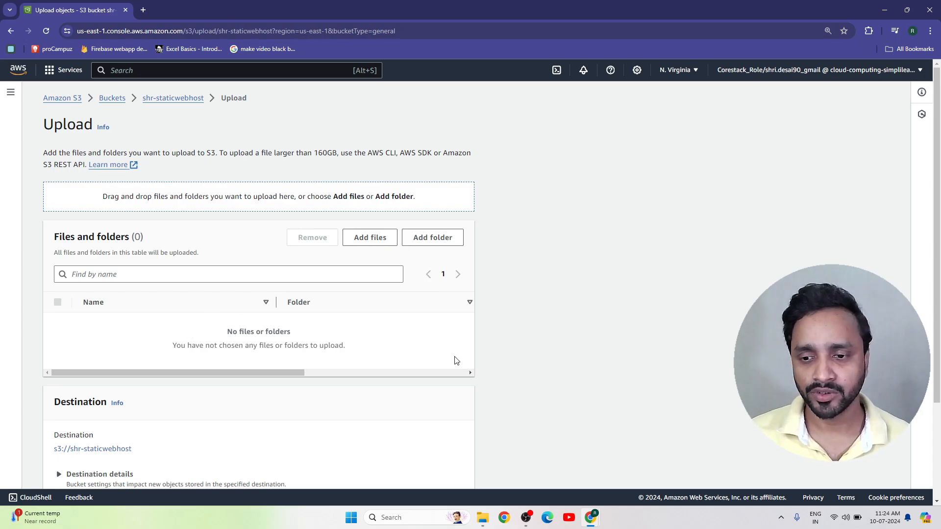
left_click(483, 463)
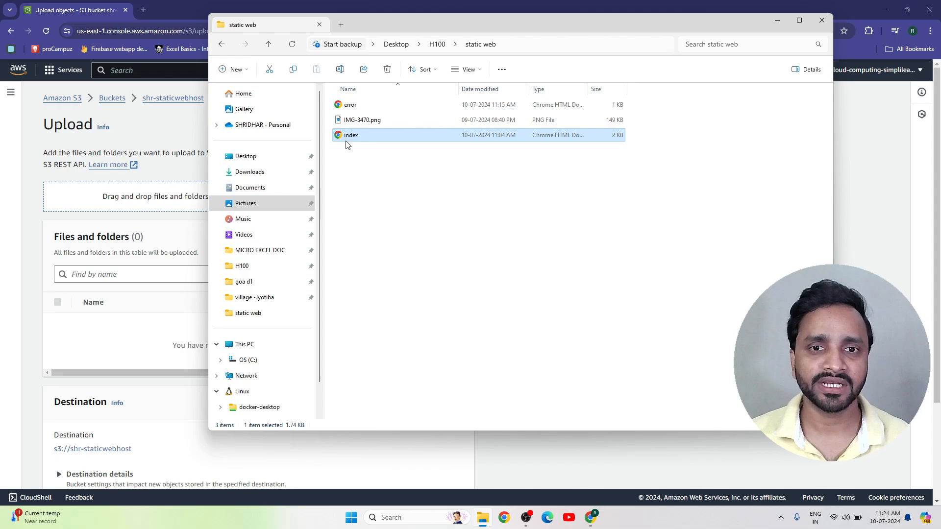
left_click(379, 178)
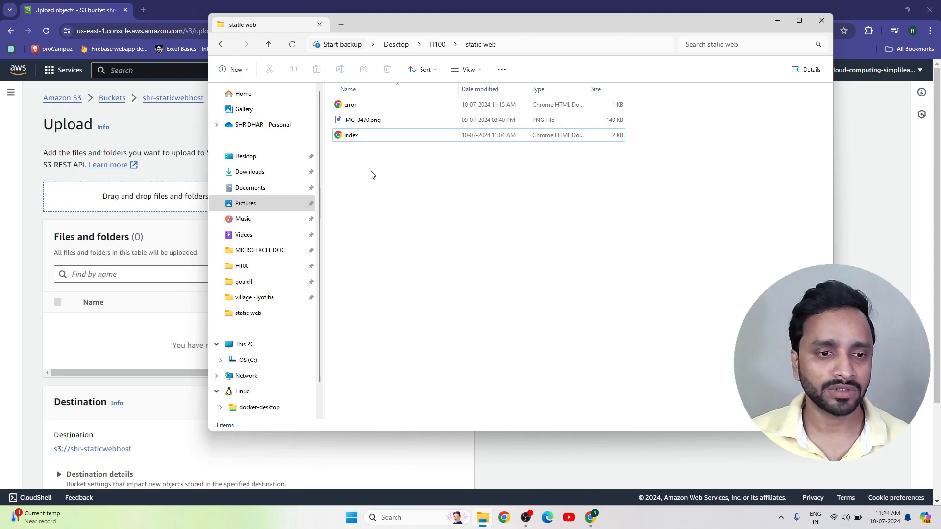
left_click_drag(386, 175, 336, 107)
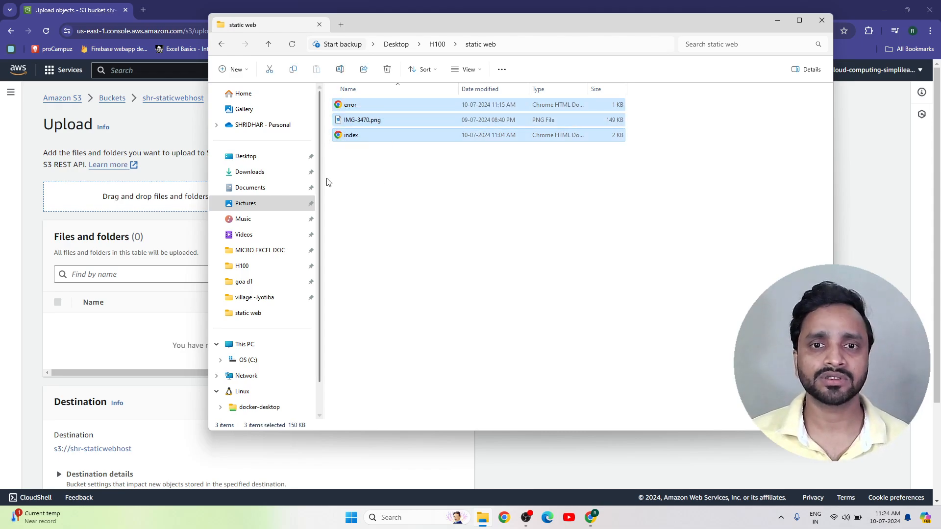
left_click(362, 168)
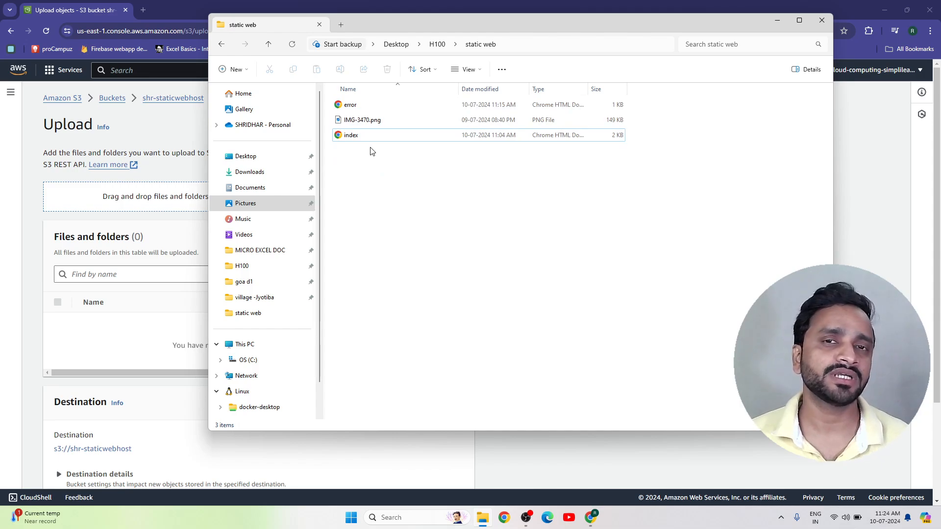
left_click(358, 137)
left_click(361, 122)
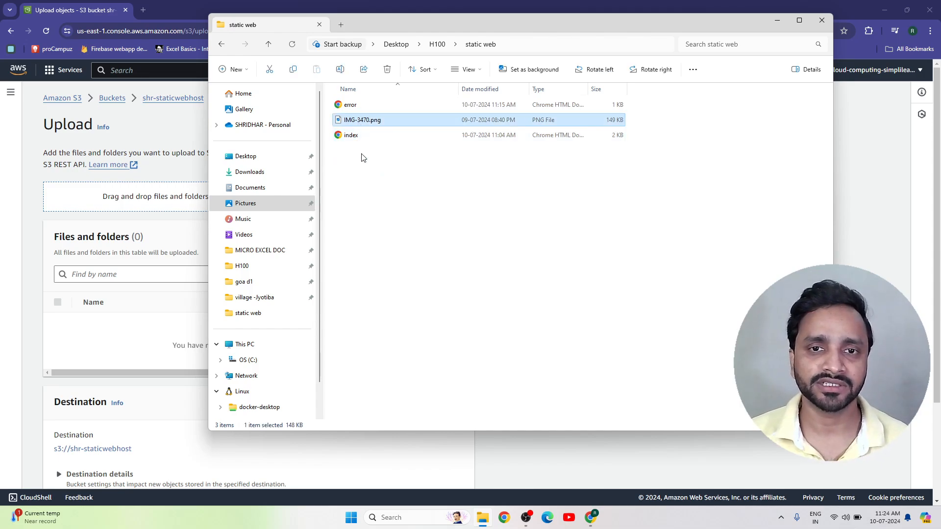
left_click_drag(363, 157, 189, 347)
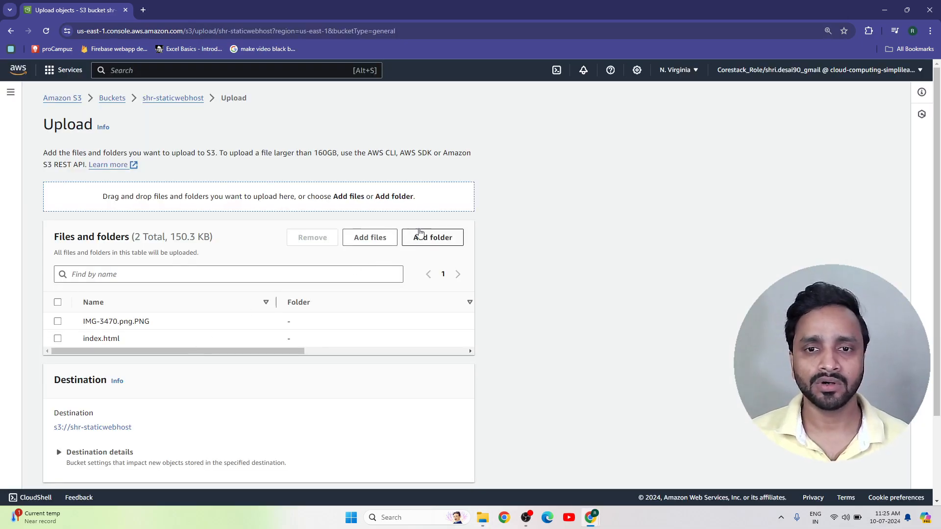
Upload the two listed files to the shr-staticwebhost bucket.
left_click(379, 239)
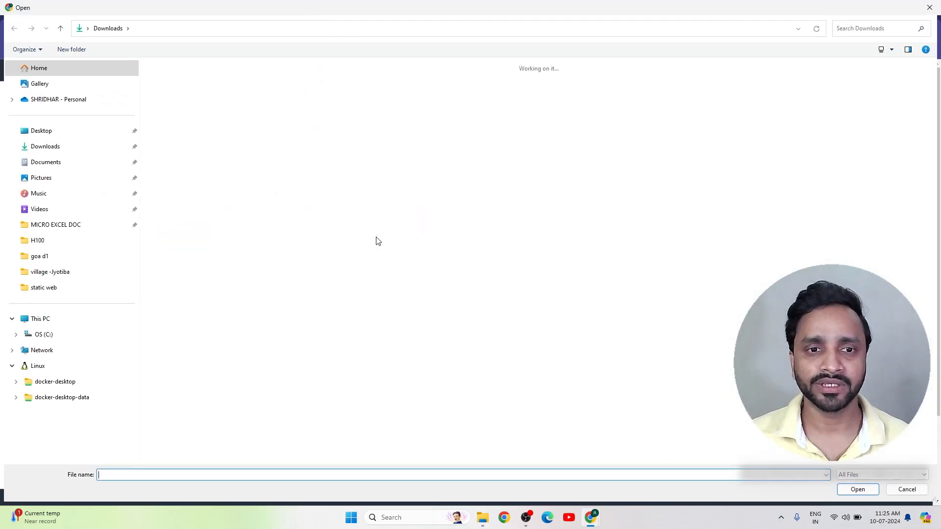
left_click(930, 7)
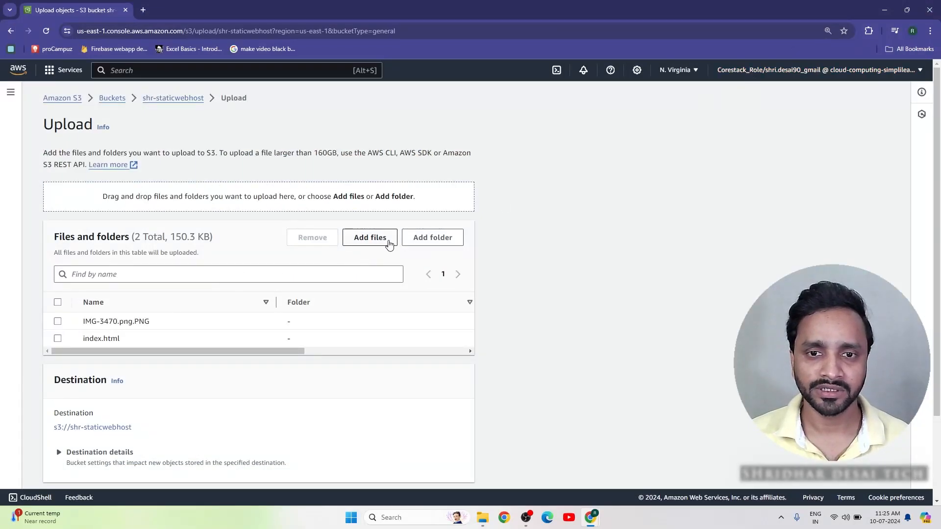
scroll(319, 317, "down", 2)
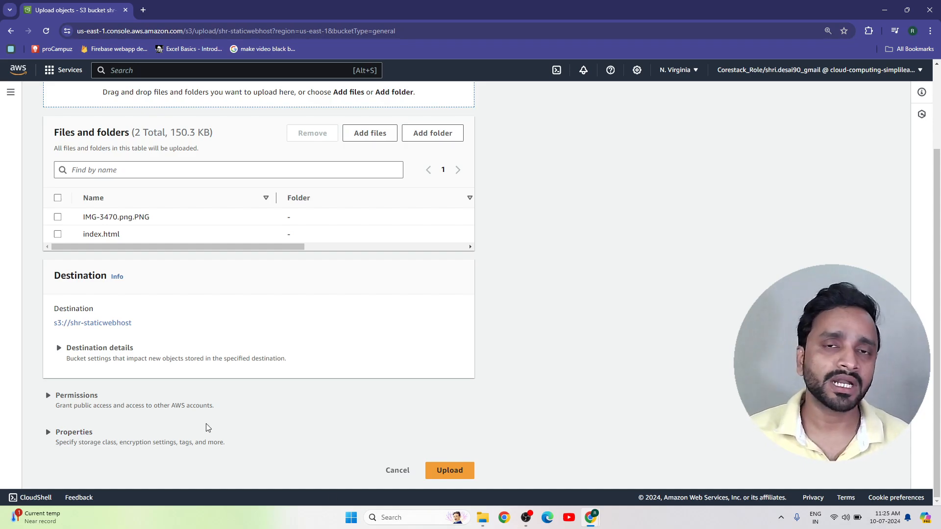
left_click(447, 473)
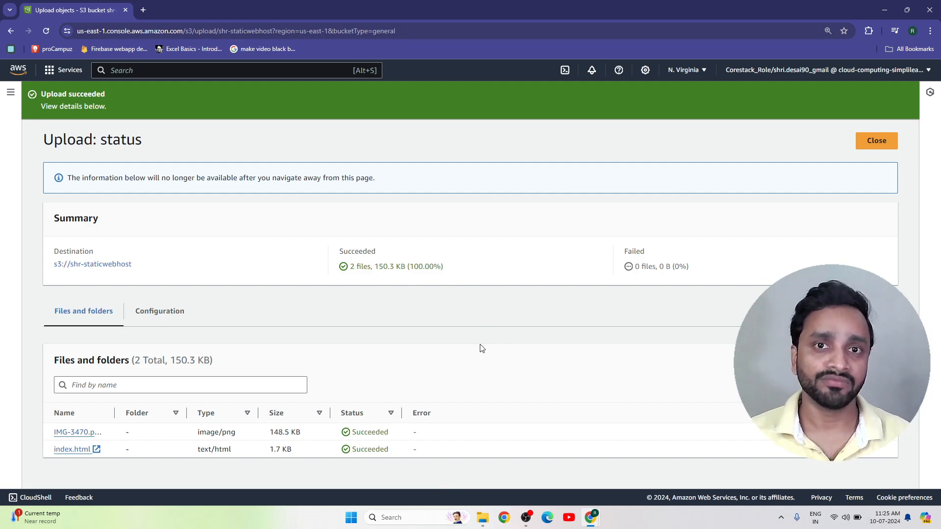
Copy the object URL of the uploaded index.html and load it in a new browser tab.
left_click(96, 451)
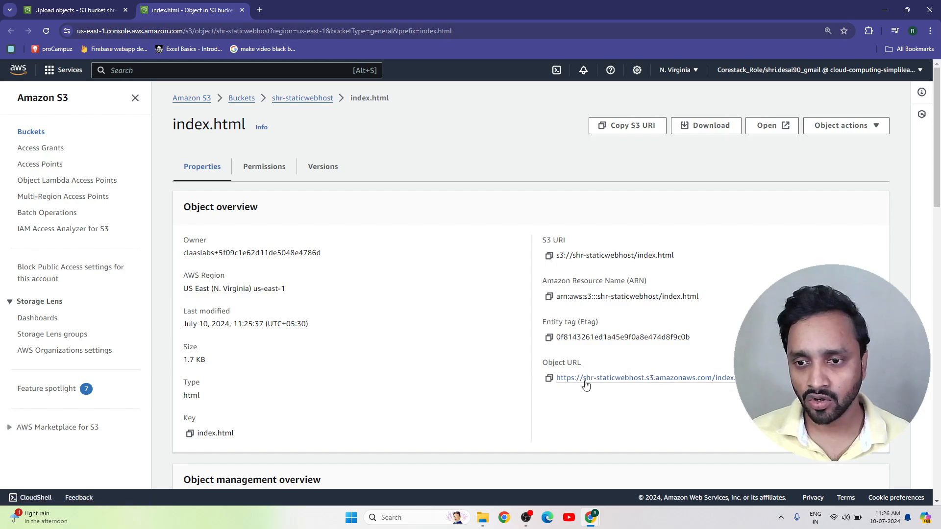
left_click(550, 380)
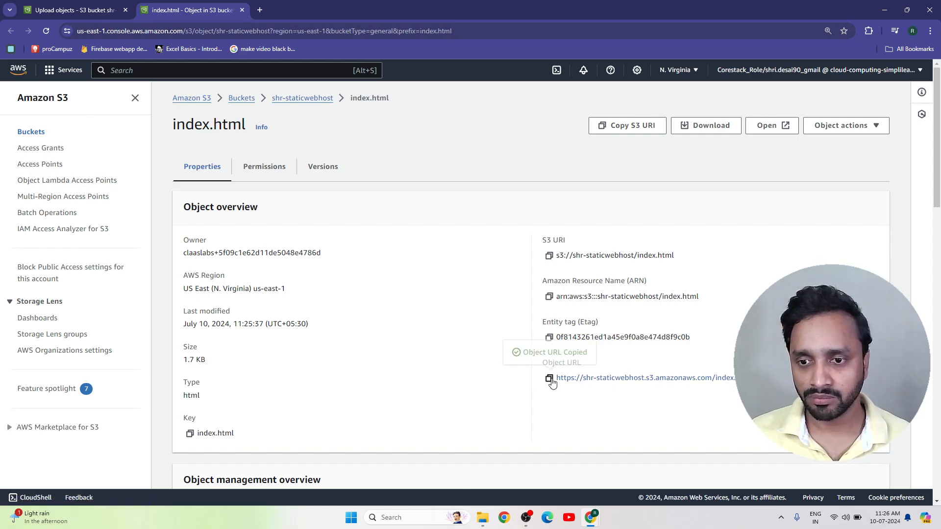
left_click(260, 10)
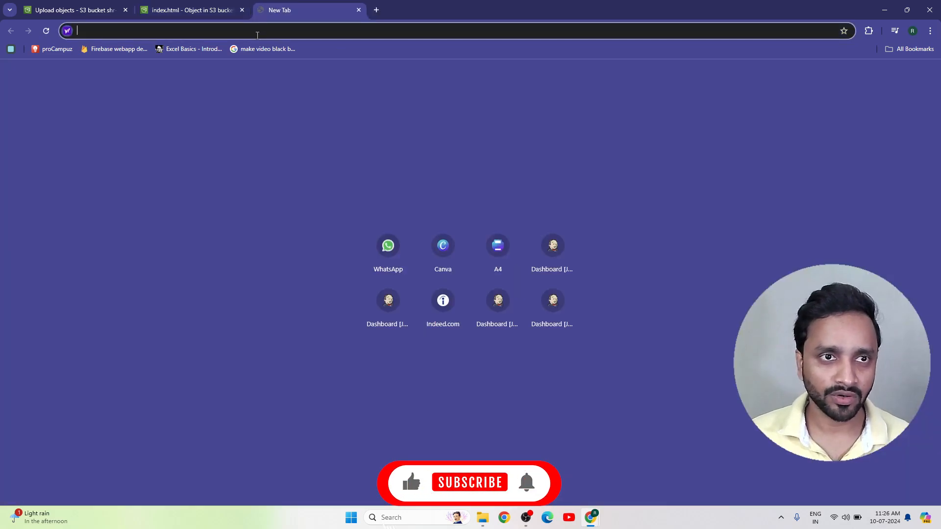
key("ctrl+v")
key("Return")
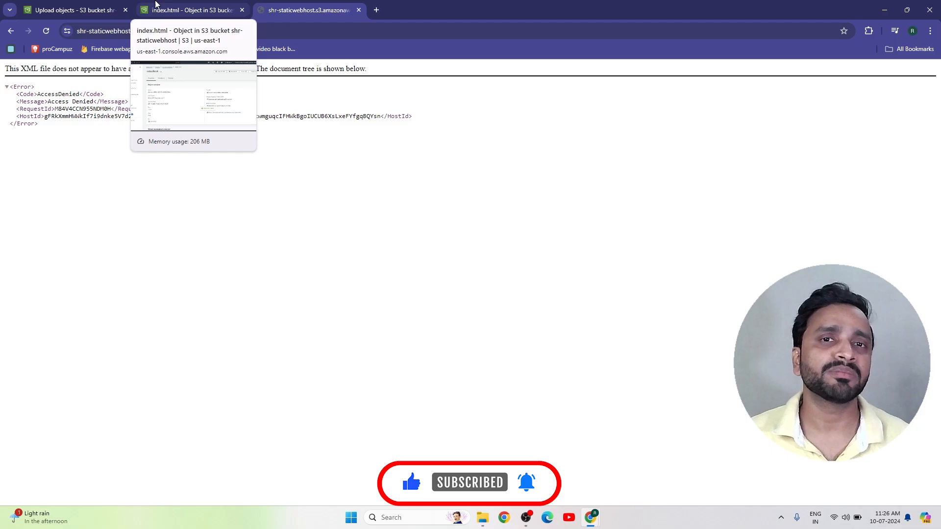
Review the properties and permissions of the index.html object, and return to the shr-staticwebhost bucket's object list.
left_click(157, 7)
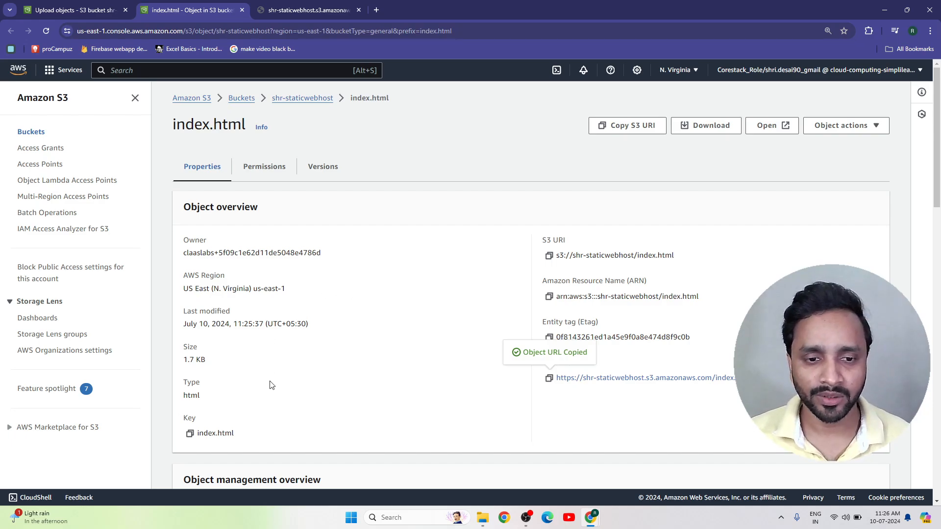
scroll(329, 347, "down", 4)
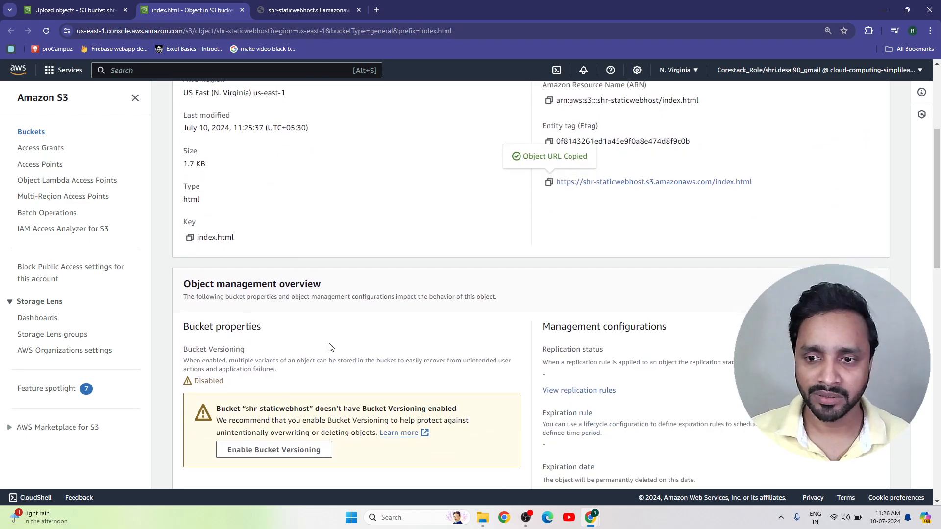
scroll(329, 347, "up", 5)
left_click(269, 168)
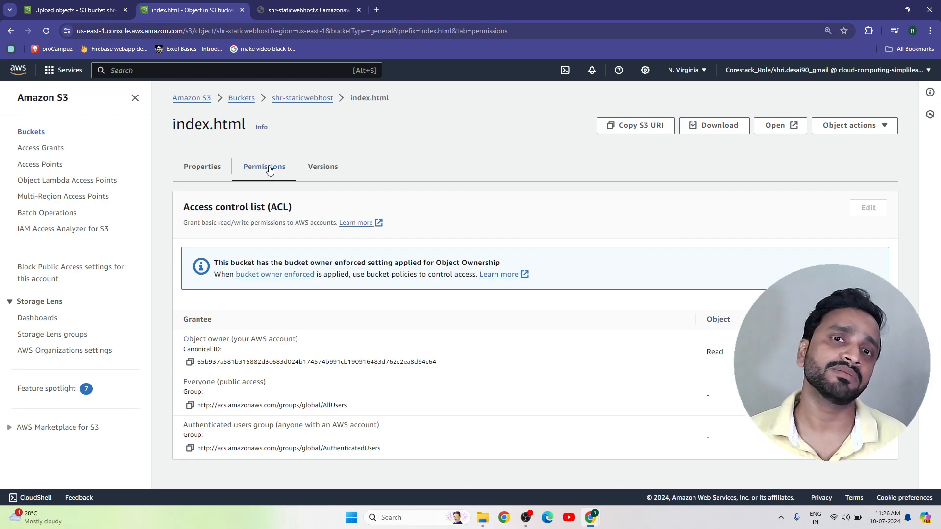
left_click(303, 99)
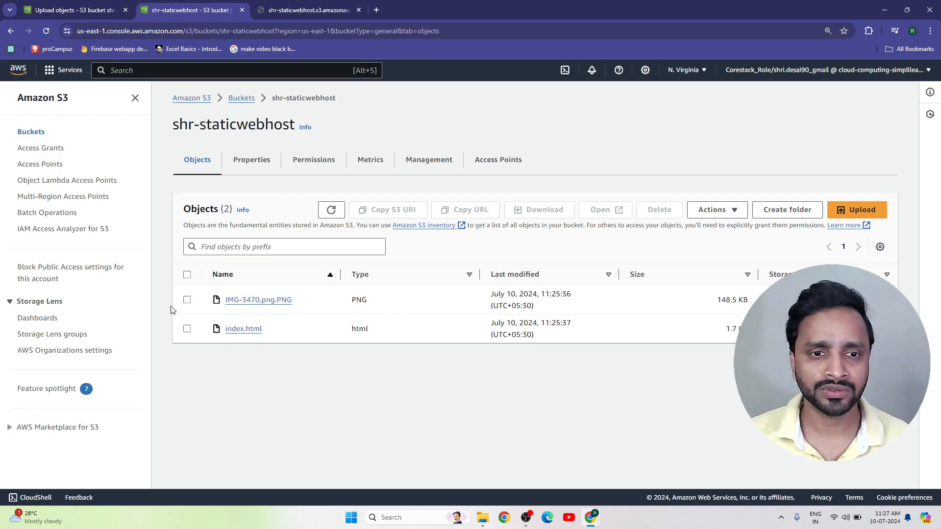
Open the static website hosting settings in the shr-staticwebhost bucket's properties and enable hosting with the Host a static website type.
left_click(254, 160)
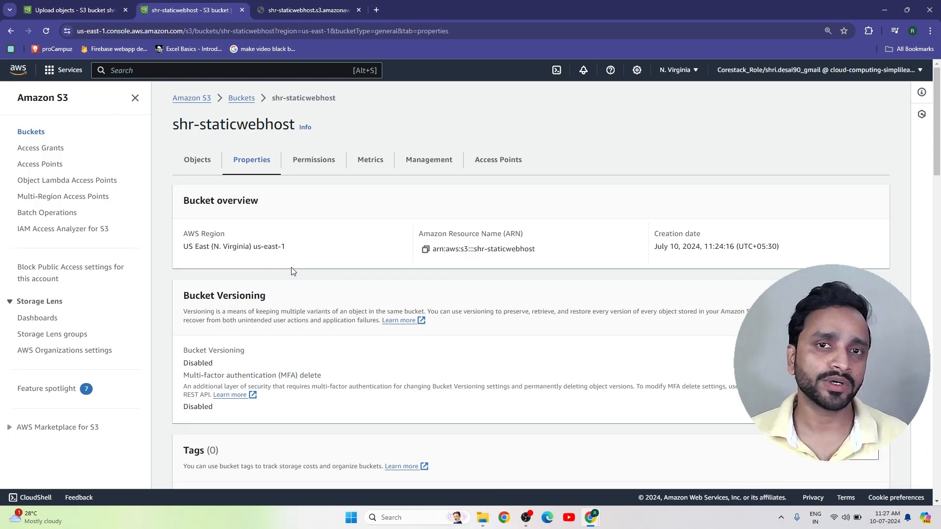
scroll(296, 278, "down", 15)
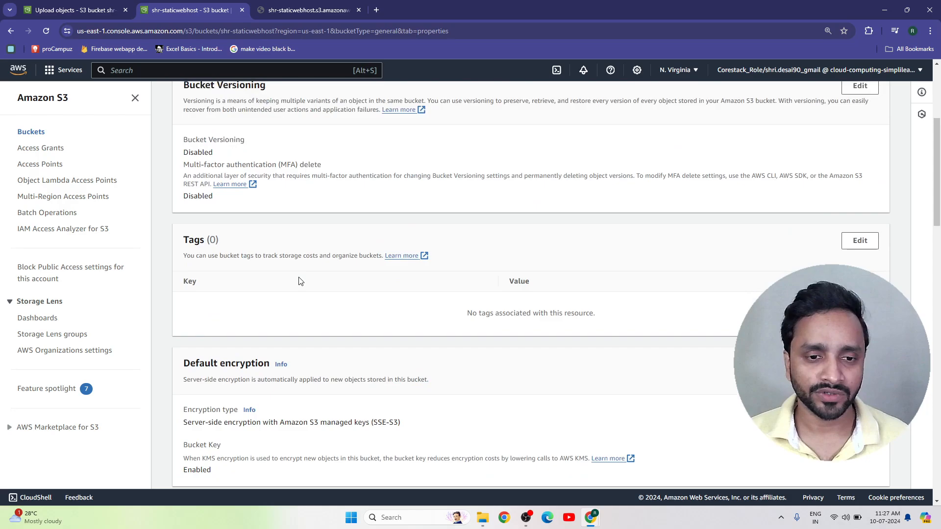
scroll(300, 281, "down", 12)
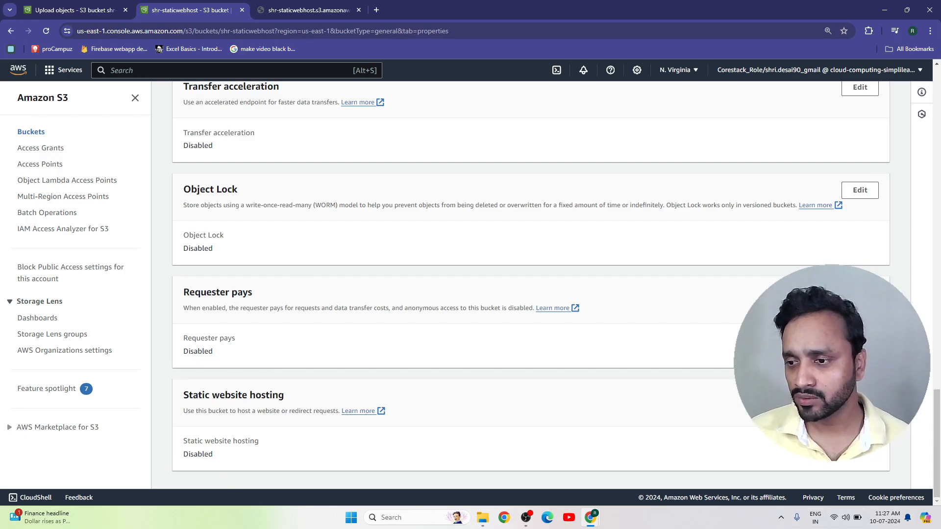
left_click(860, 397)
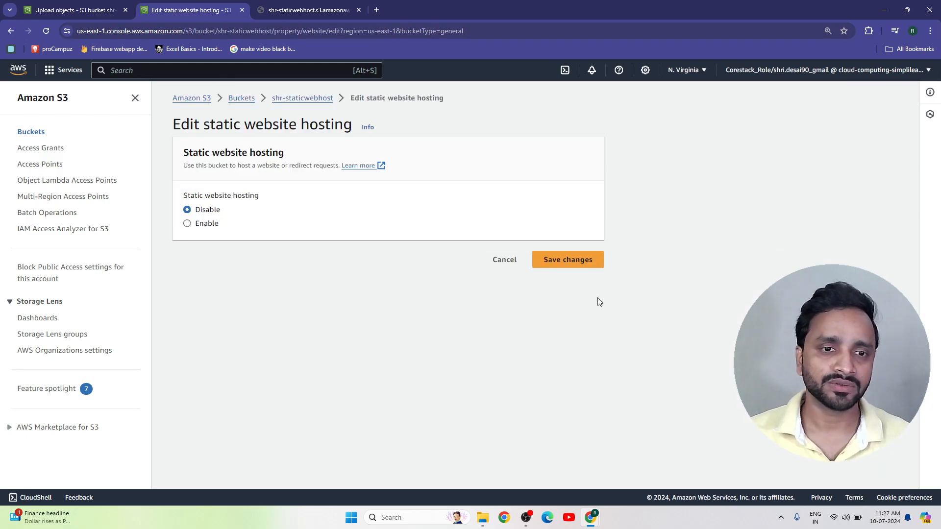
left_click(208, 225)
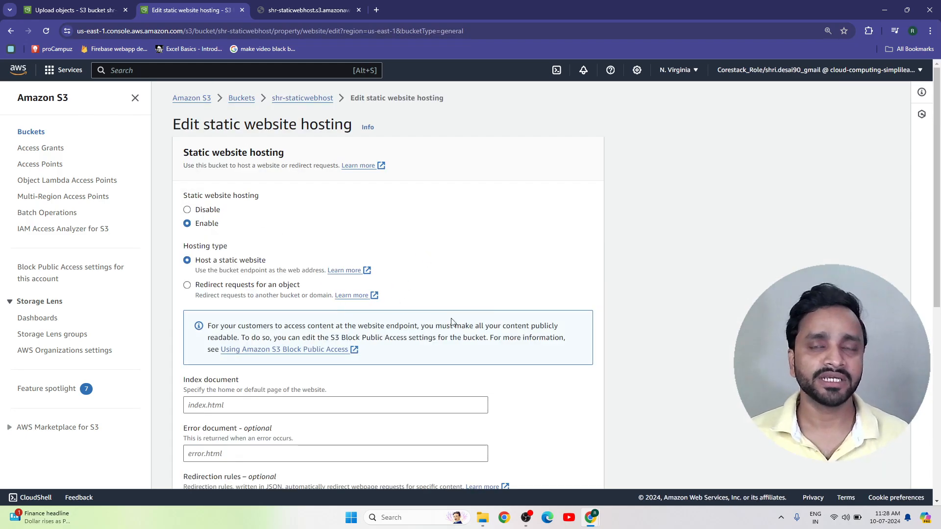
scroll(573, 333, "down", 3)
scroll(626, 332, "up", 3)
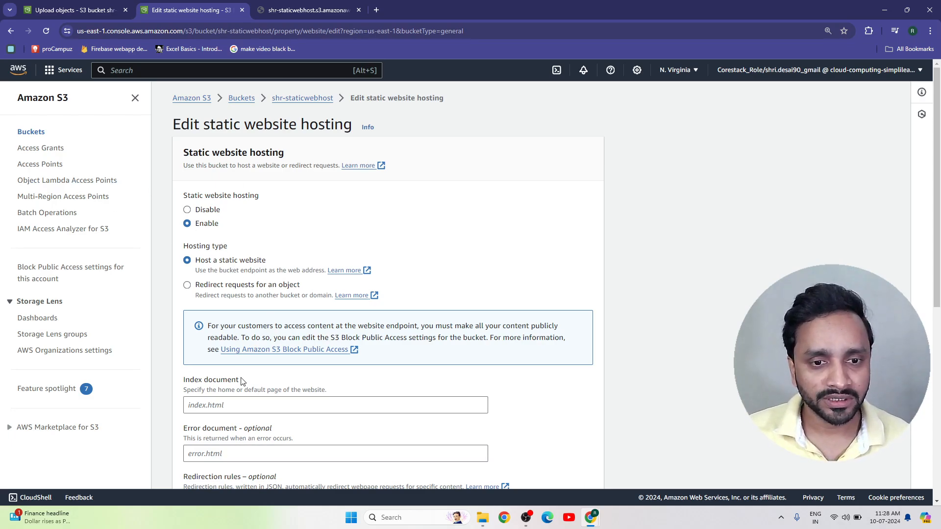
Set the index document to index.html and save the static website hosting changes.
left_click(237, 406)
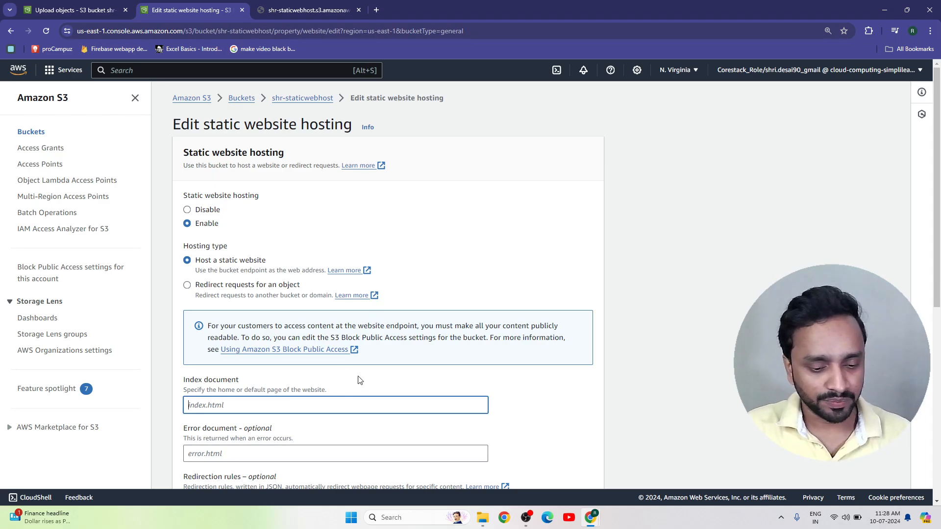
type("inde")
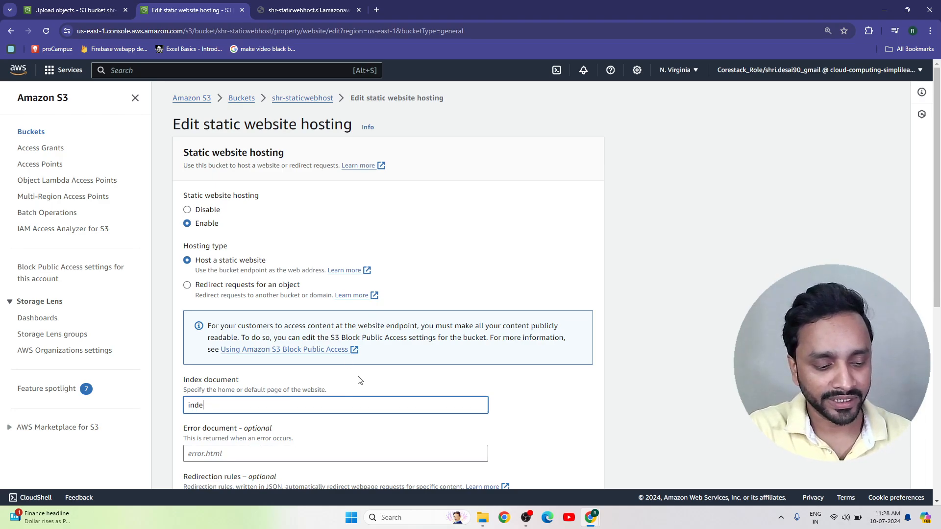
type("x.html")
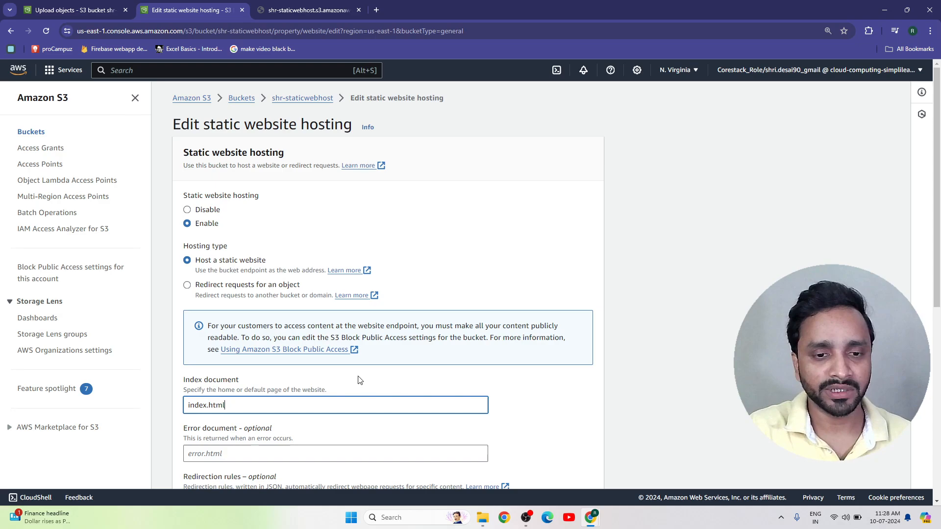
scroll(313, 295, "down", 1)
scroll(268, 211, "down", 1)
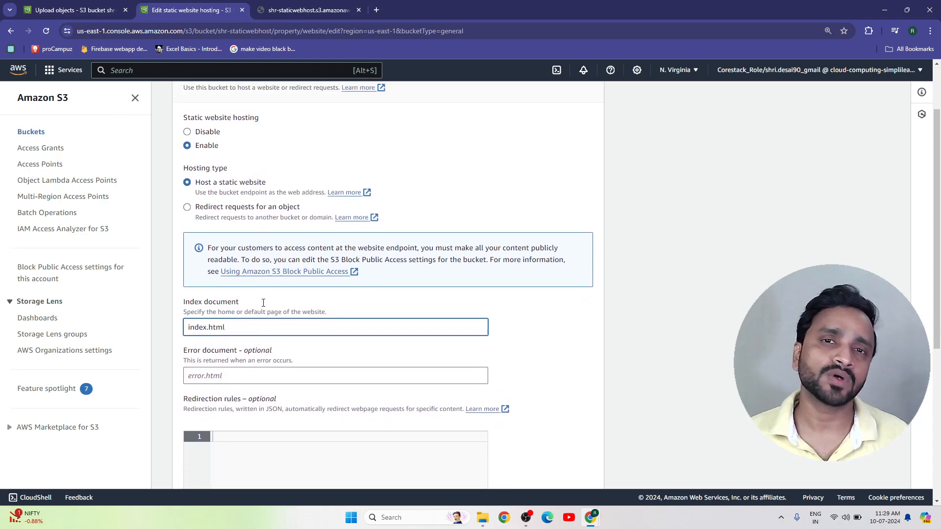
scroll(259, 296, "up", 2)
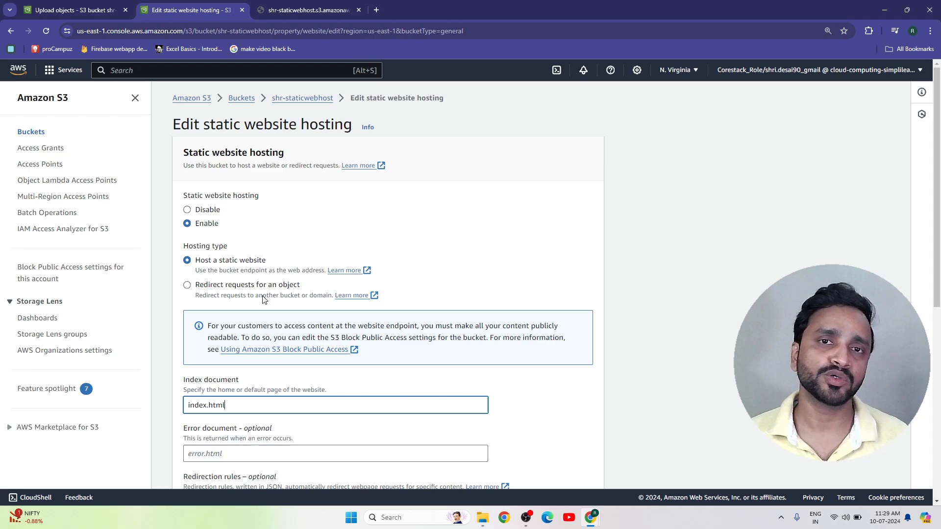
scroll(263, 299, "down", 3)
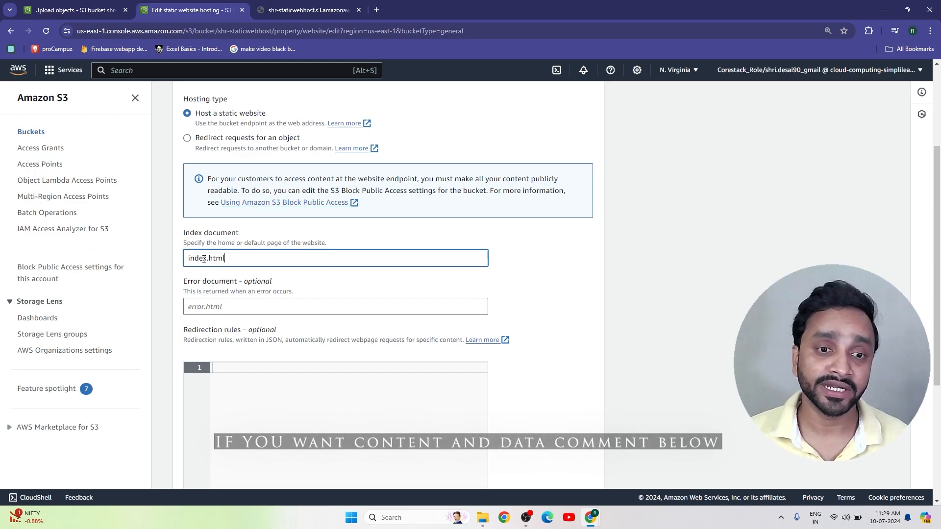
scroll(289, 277, "down", 4)
left_click(567, 470)
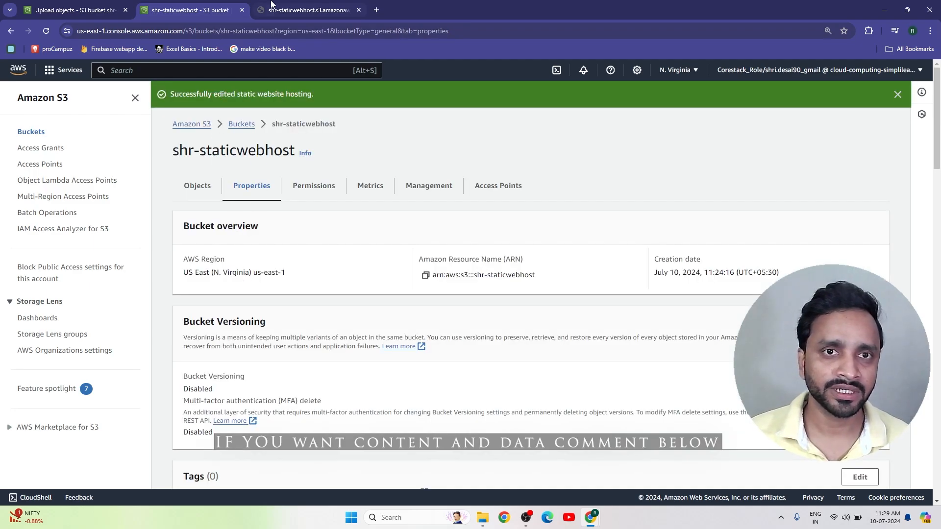
Reload the index.html object URL, open the bucket's website endpoint to test public access, and return to the bucket's properties.
left_click(272, 9)
left_click(46, 33)
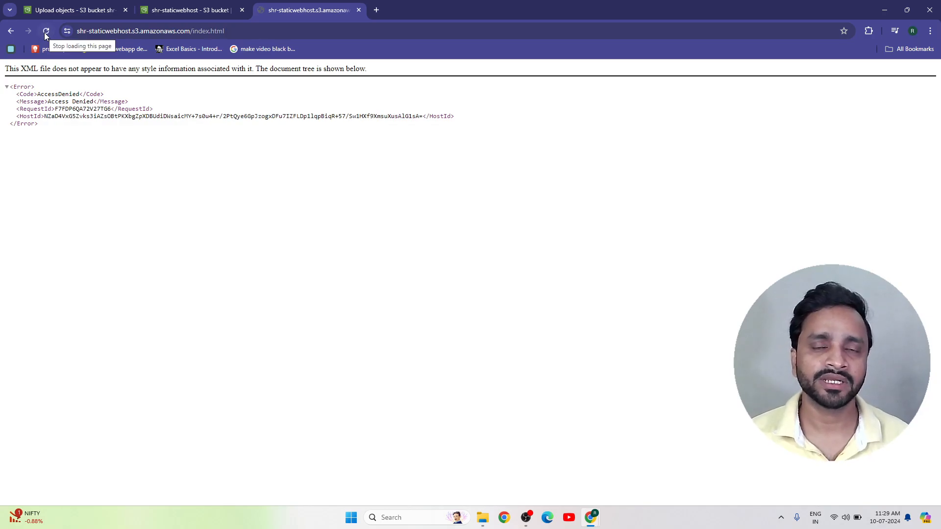
left_click(191, 10)
scroll(399, 265, "down", 15)
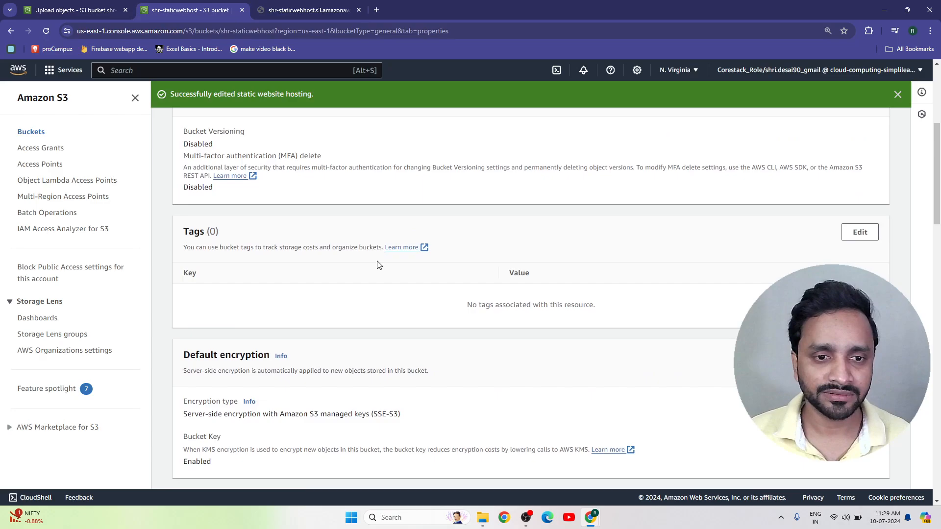
scroll(378, 265, "down", 10)
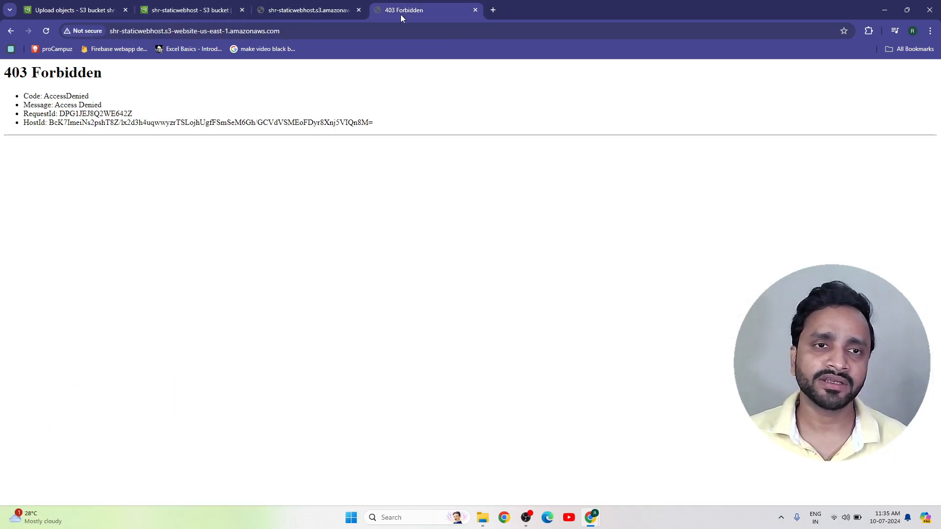
left_click(301, 11)
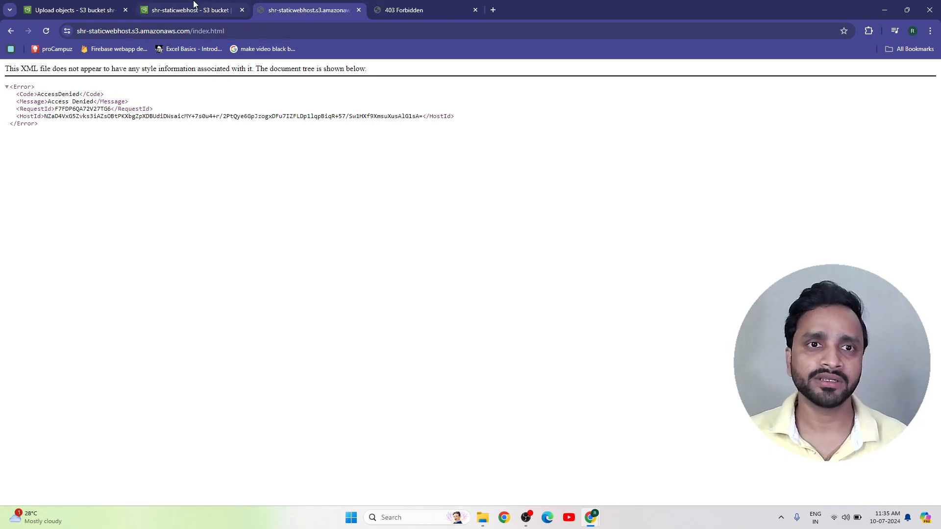
left_click(181, 11)
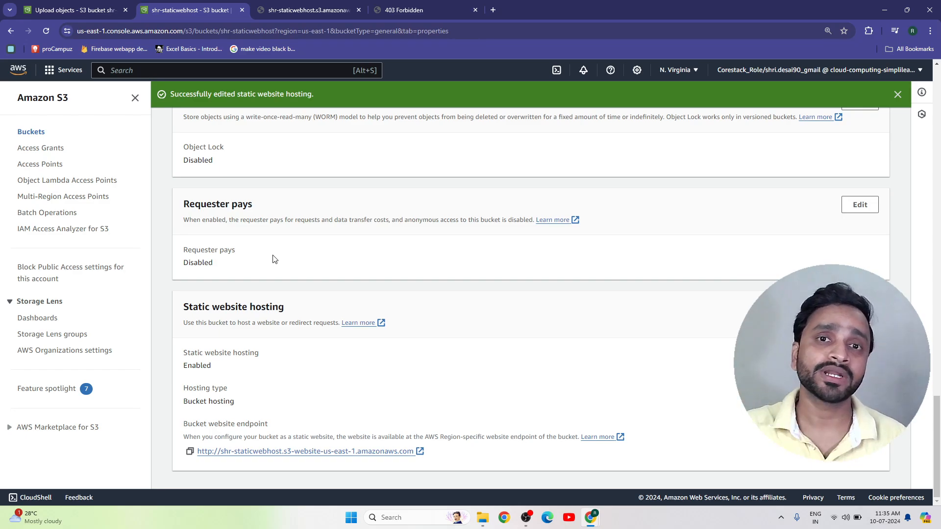
Open the bucket policy of shr-staticwebhost for editing from the bucket's permissions.
scroll(293, 324, "up", 20)
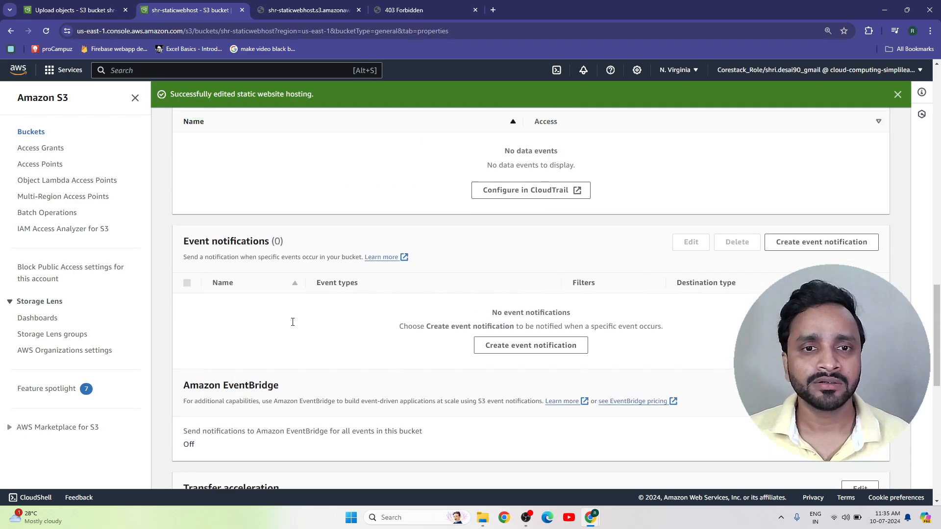
scroll(302, 275, "up", 3)
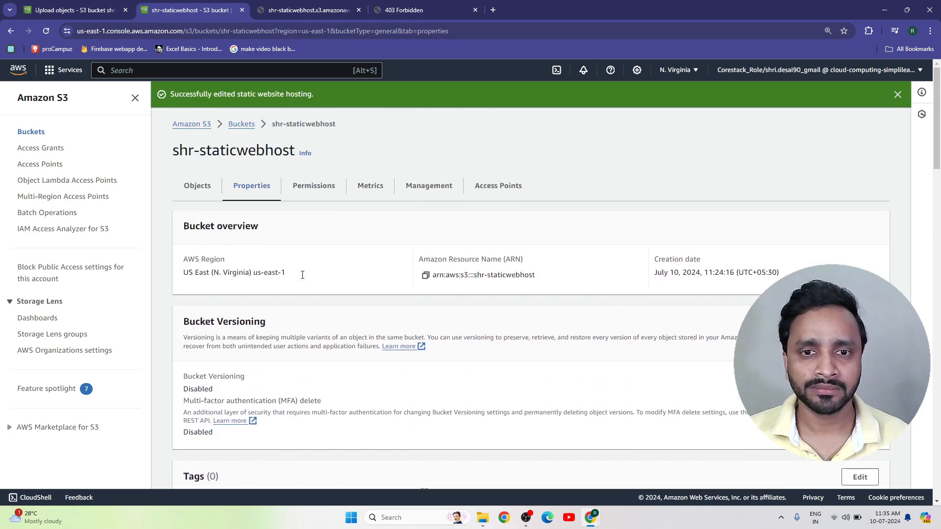
left_click(314, 196)
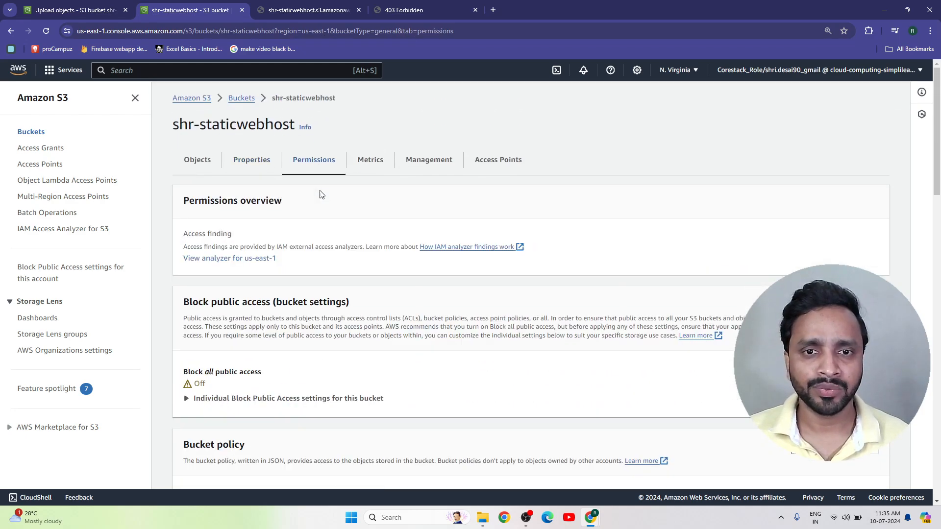
scroll(361, 349, "down", 4)
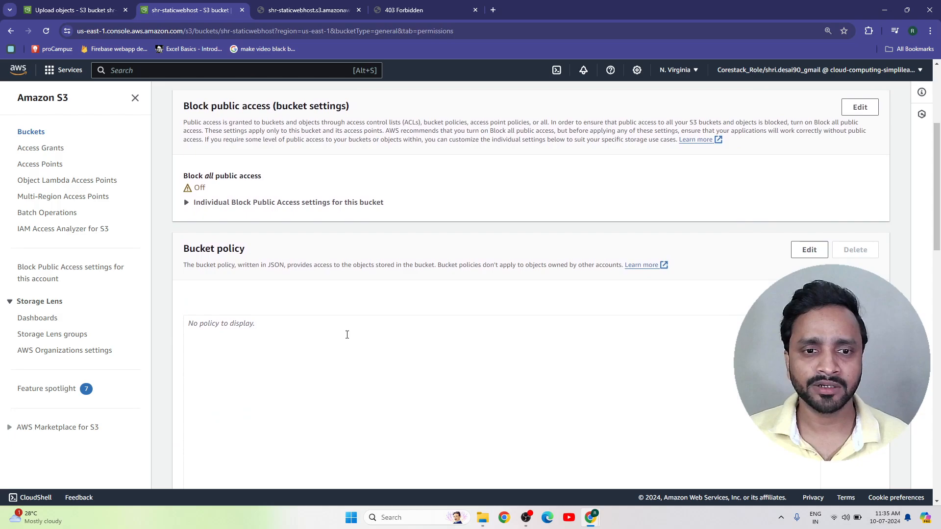
left_click(809, 249)
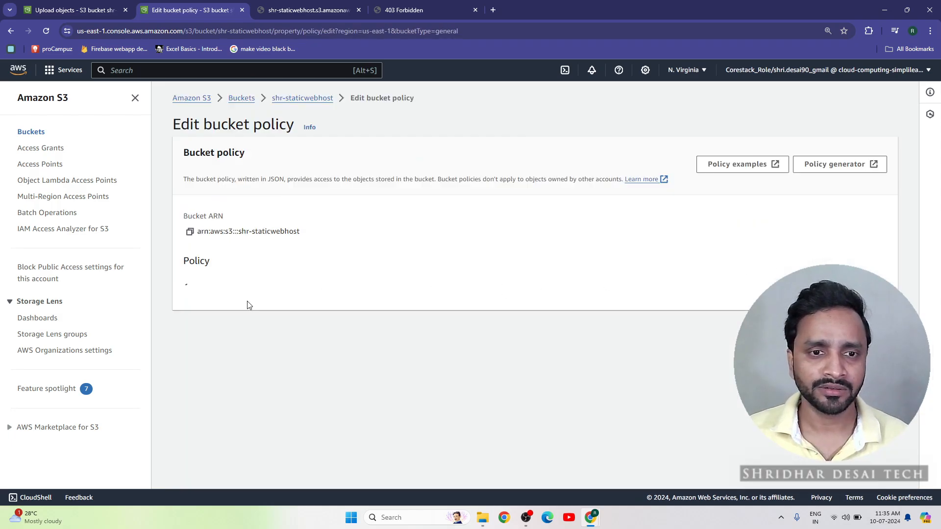
Copy the bucket ARN and open the AWS Policy Generator.
left_click(189, 232)
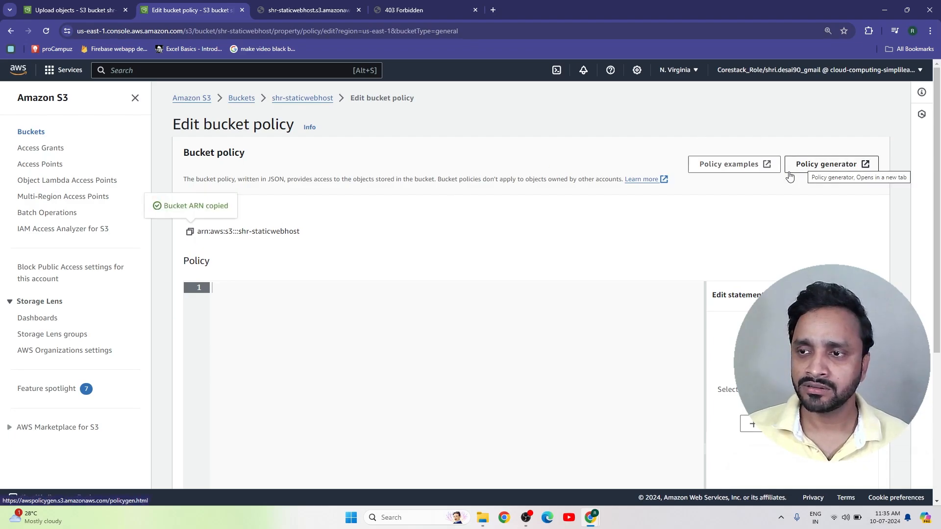
scroll(655, 276, "down", 4)
scroll(654, 275, "up", 5)
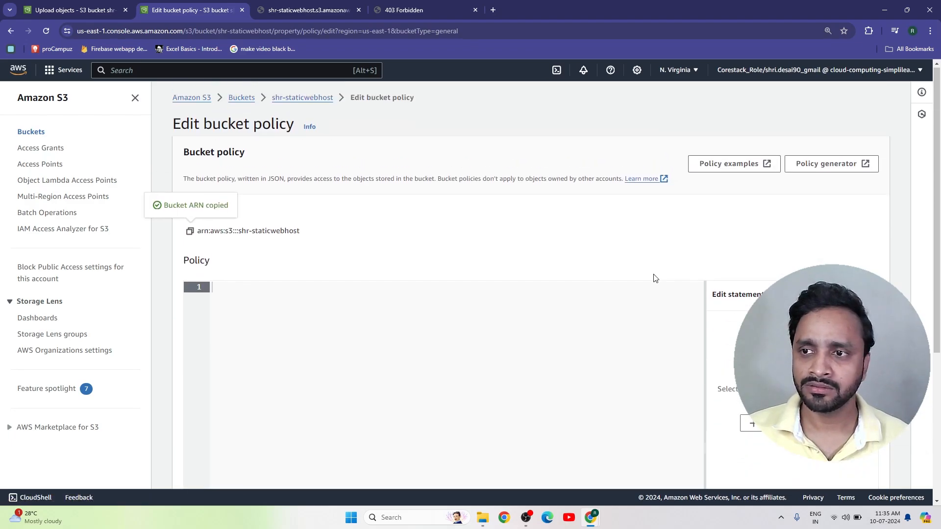
left_click(809, 171)
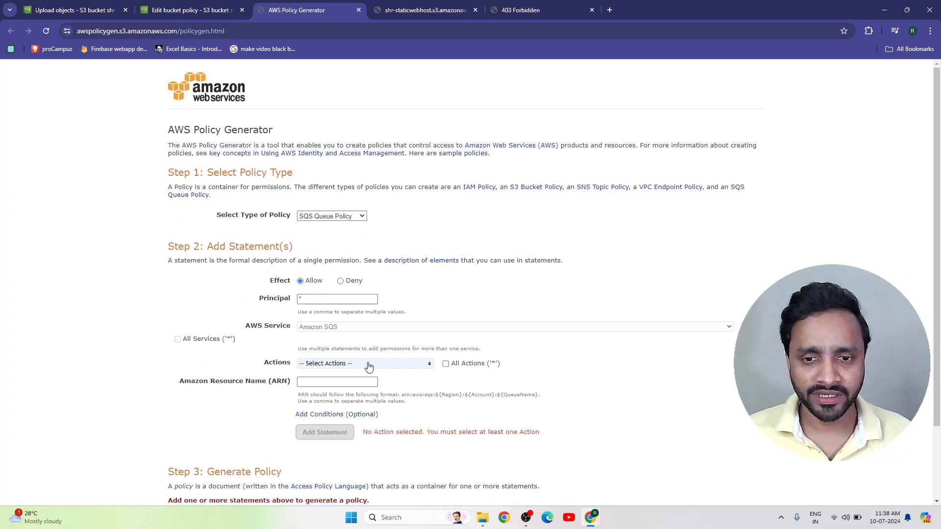
Choose S3 Bucket Policy as the policy type and set the Allow statement's principal to *.
left_click(369, 364)
mouse_move(430, 391)
left_mouse_down()
mouse_move(428, 435)
mouse_move(427, 385)
left_mouse_up()
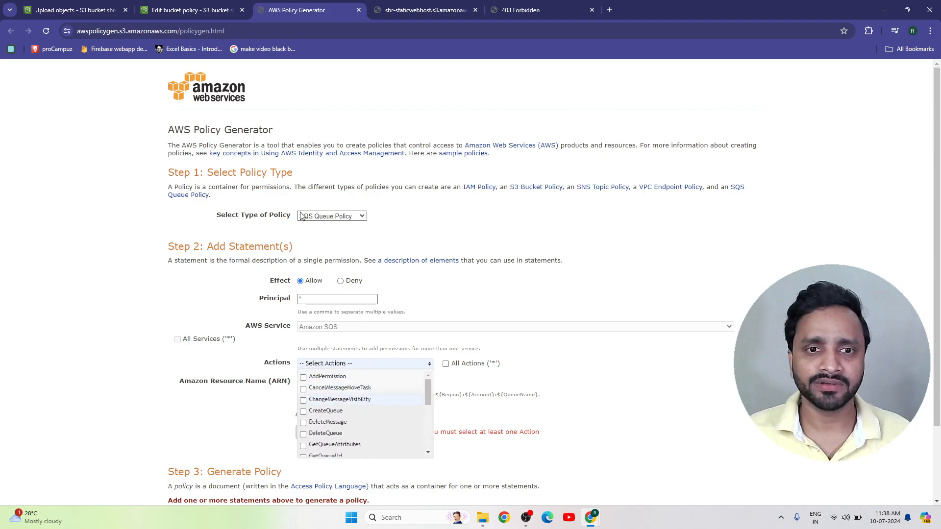
left_click(328, 216)
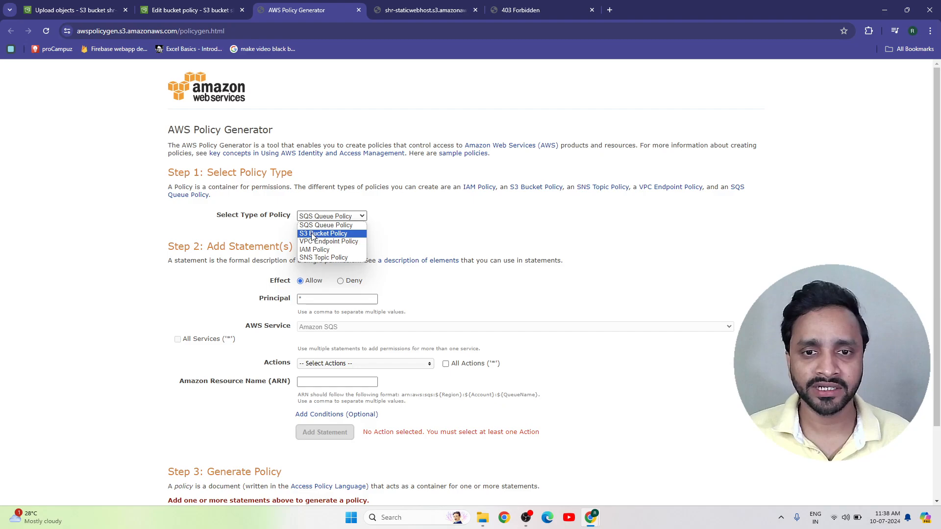
left_click(312, 237)
left_click(307, 299)
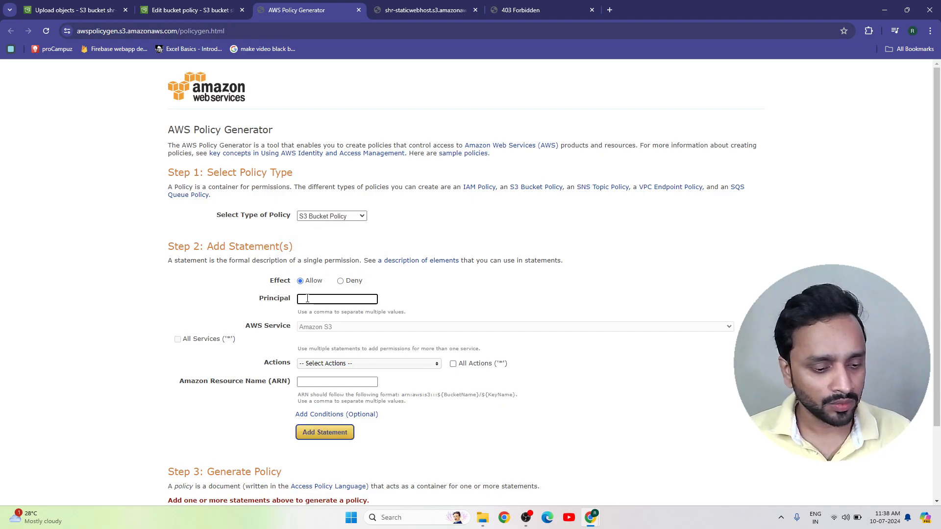
type("*")
key("Return")
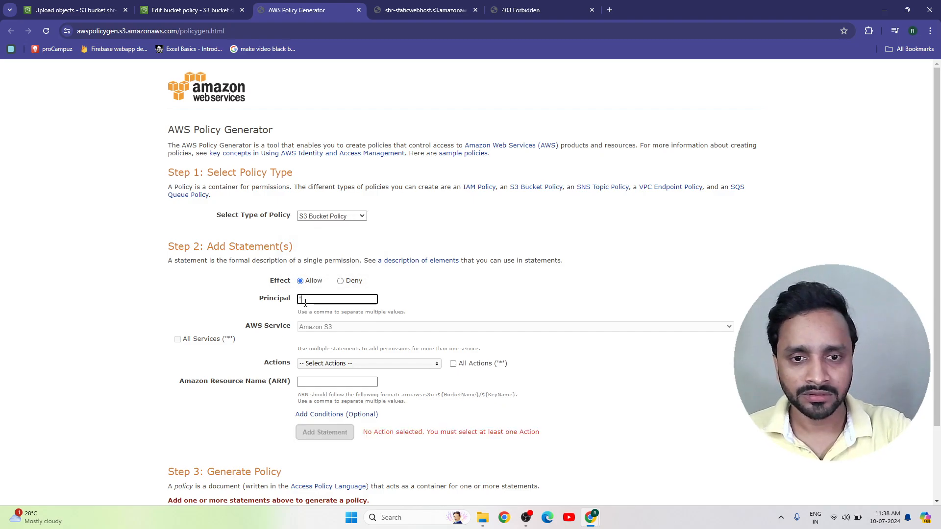
Select the GetObject action for the Amazon S3 policy statement.
left_click(327, 330)
left_click(335, 365)
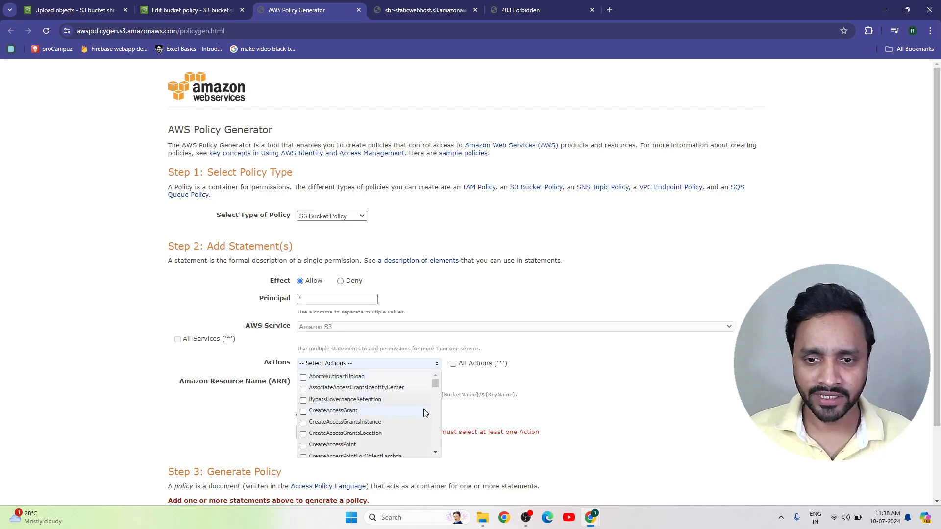
left_click(436, 453)
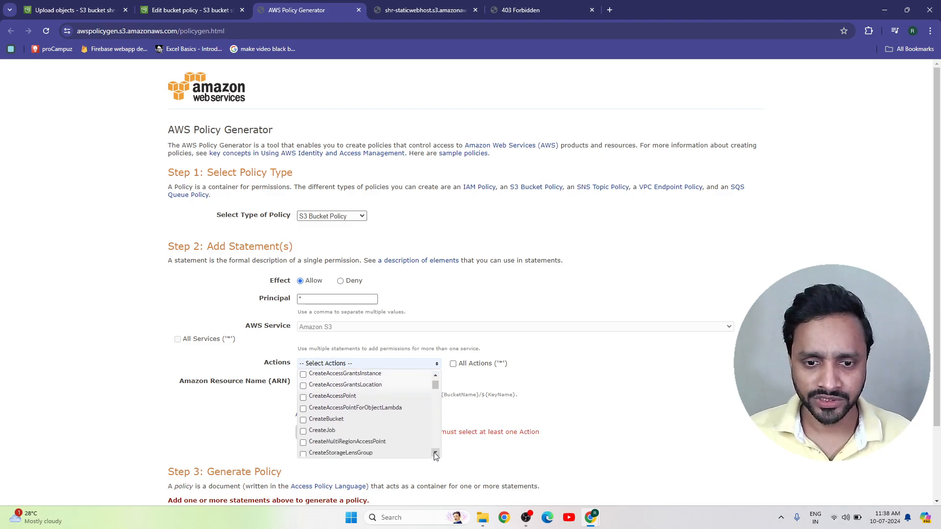
scroll(367, 416, "down", 10)
left_click(303, 415)
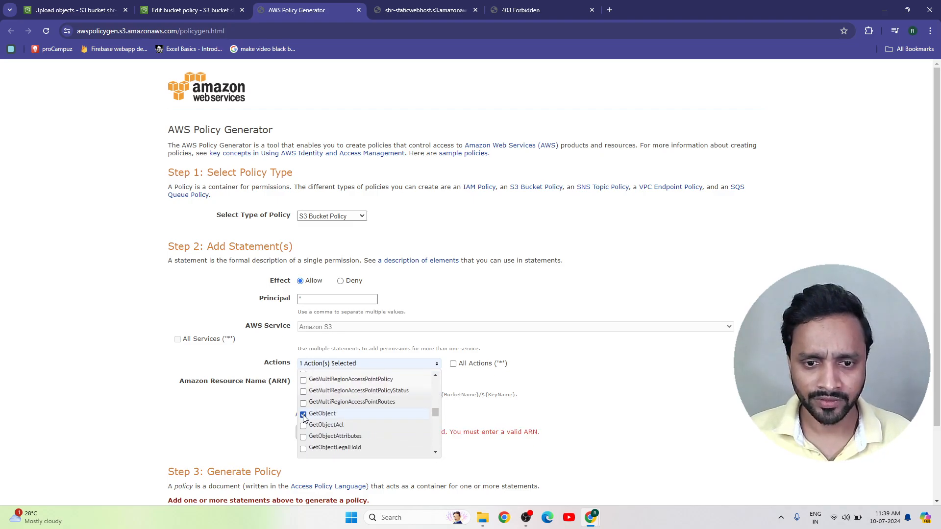
left_click(550, 401)
Copy the shr-staticwebhost bucket ARN into the statement's Amazon Resource Name and add the statement to the policy.
left_click(309, 384)
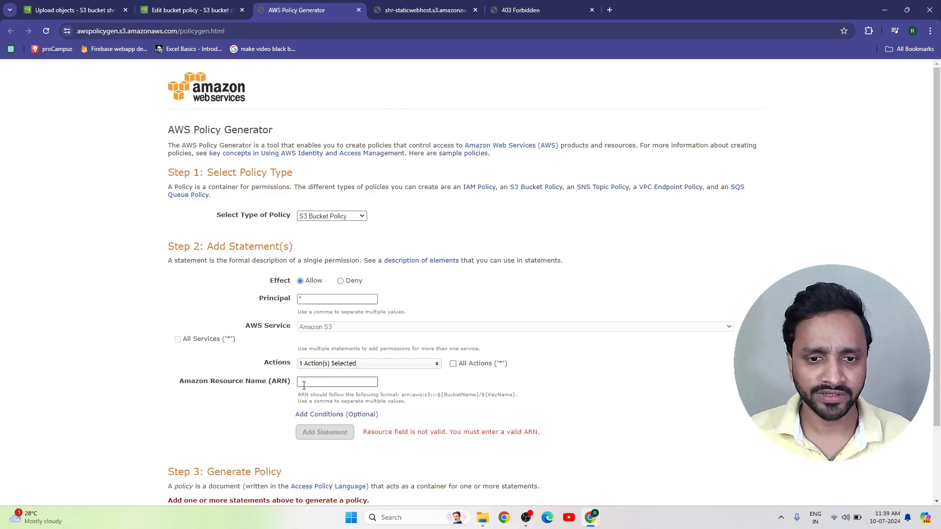
left_click(181, 9)
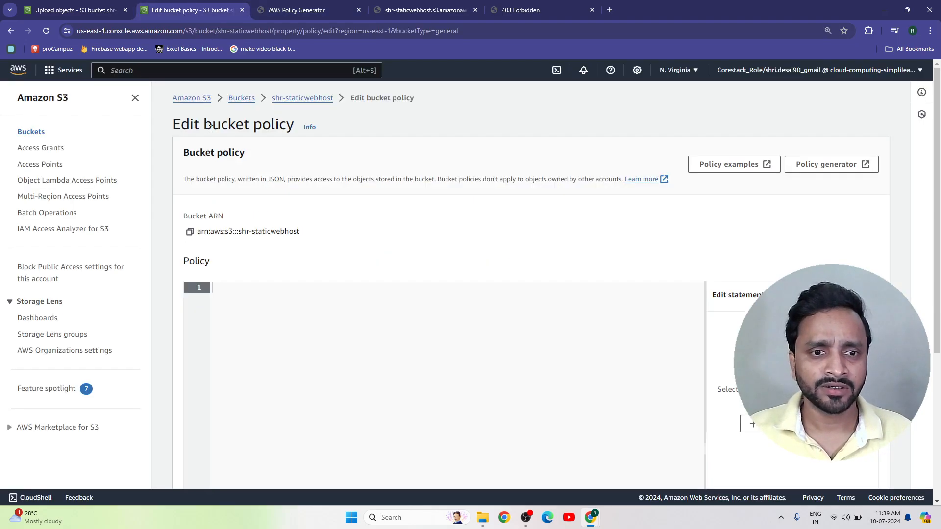
left_click(189, 233)
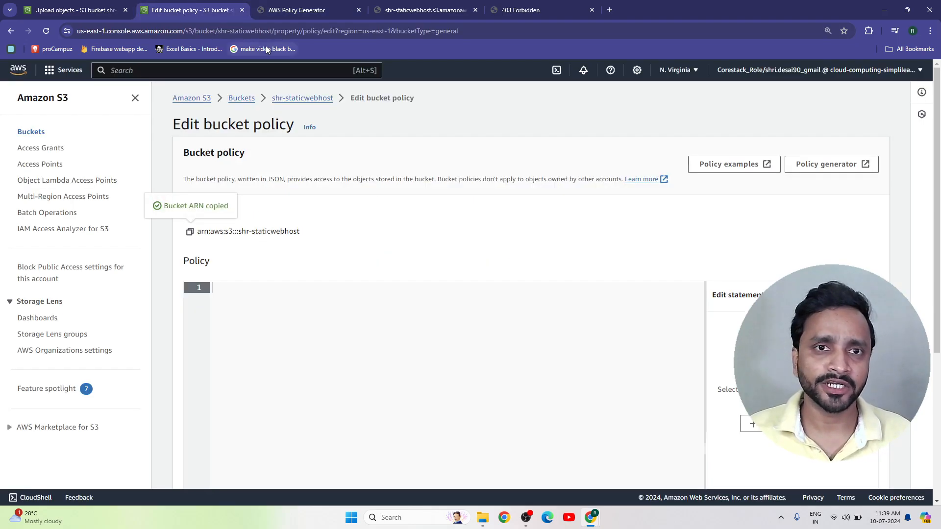
left_click(272, 12)
left_click(320, 383)
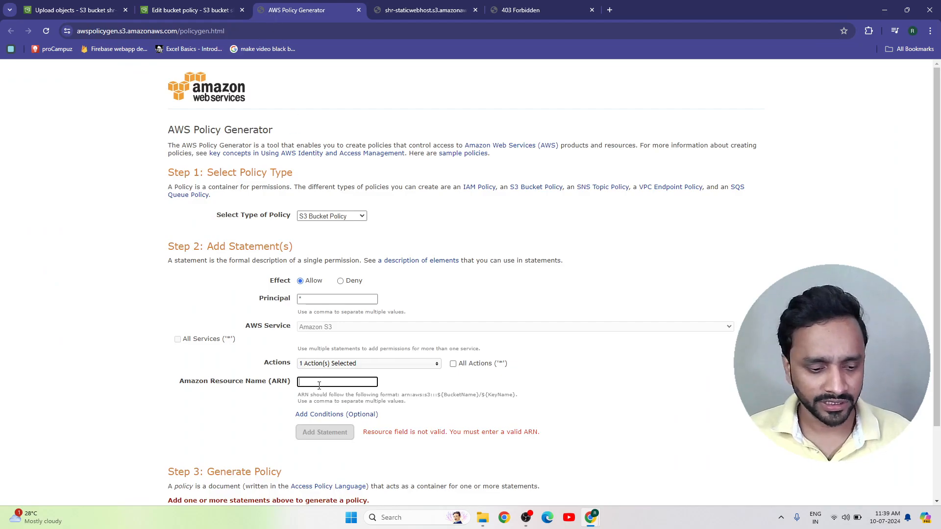
key("ctrl+v")
left_click(407, 443)
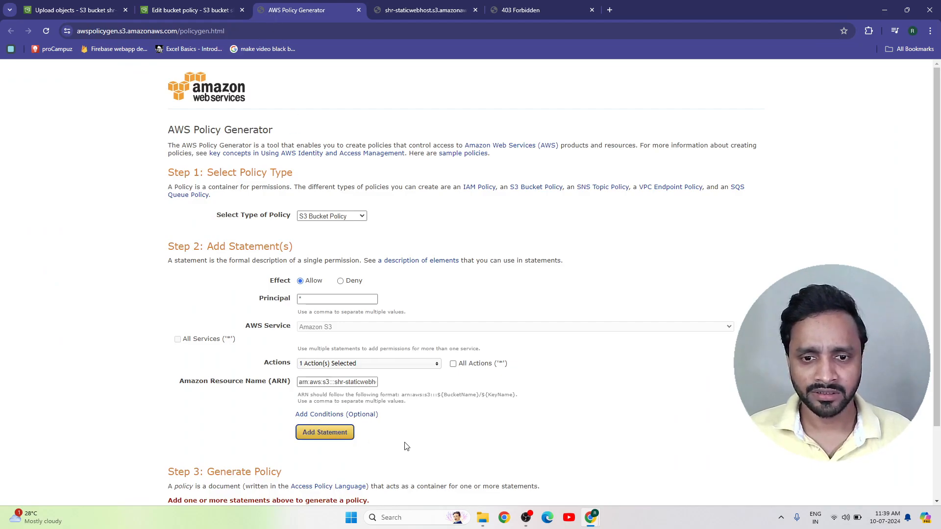
left_click(325, 433)
Generate the policy and copy its JSON document into the bucket policy editor of shr-staticwebhost.
scroll(329, 428, "down", 3)
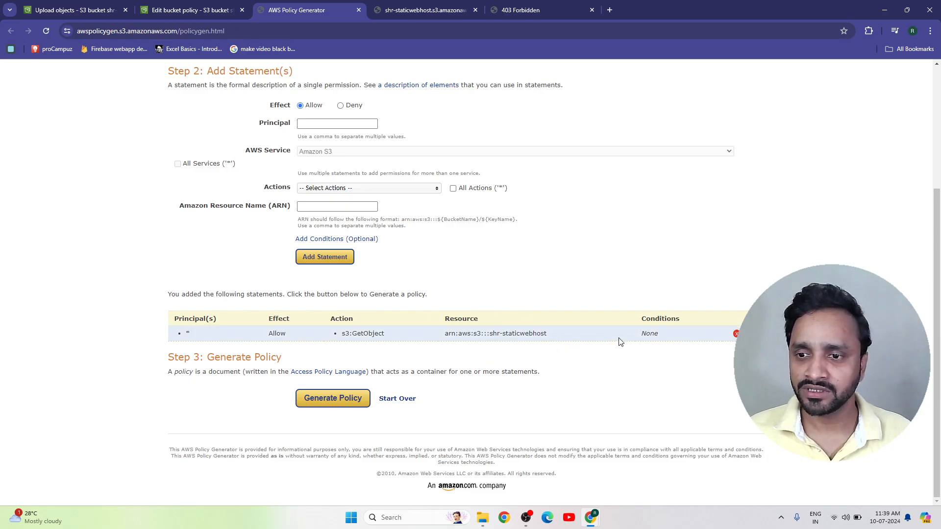
left_click(333, 399)
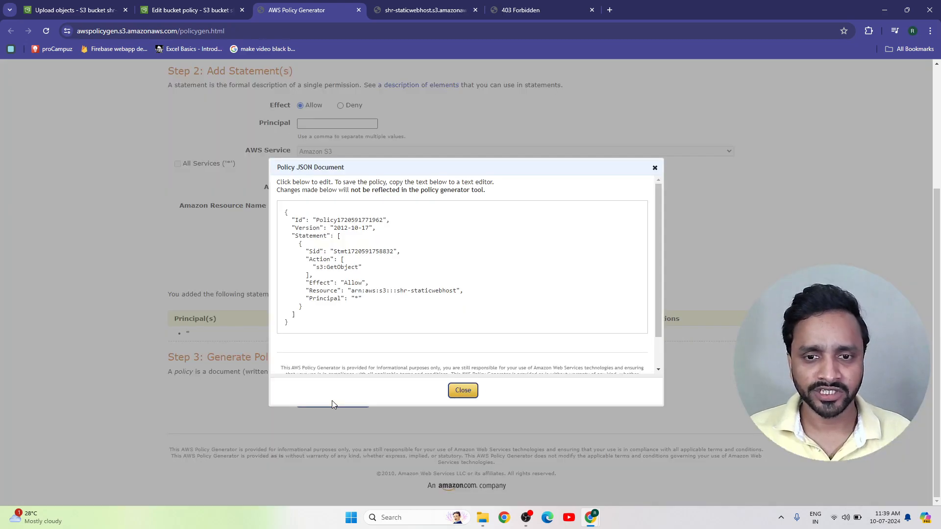
left_click_drag(316, 326, 262, 211)
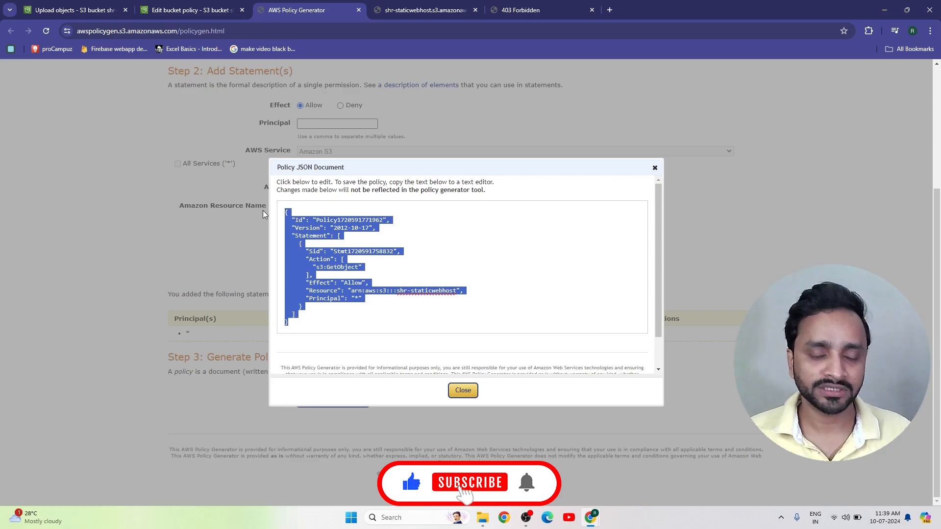
left_click(207, 6)
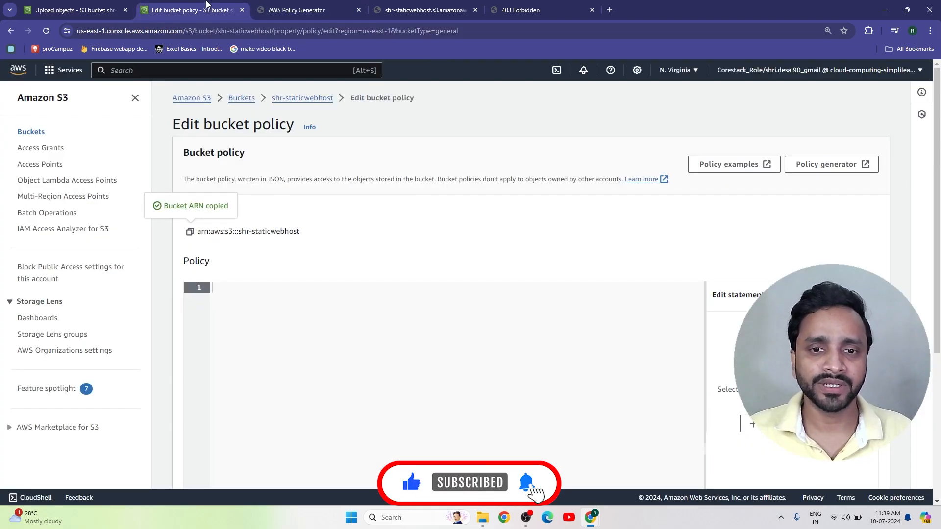
left_click(293, 338)
key("ctrl+v")
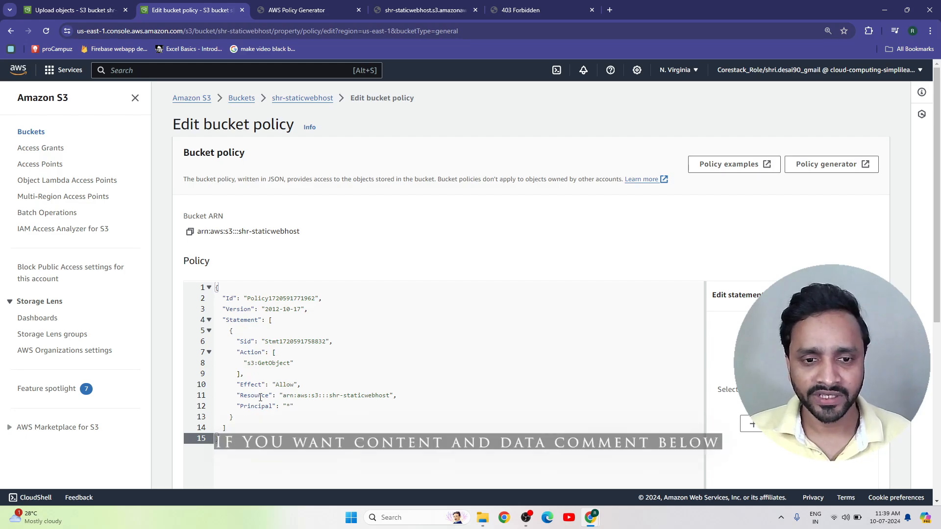
Append /* to the Resource ARN in the bucket policy and save the policy changes.
left_click(685, 395)
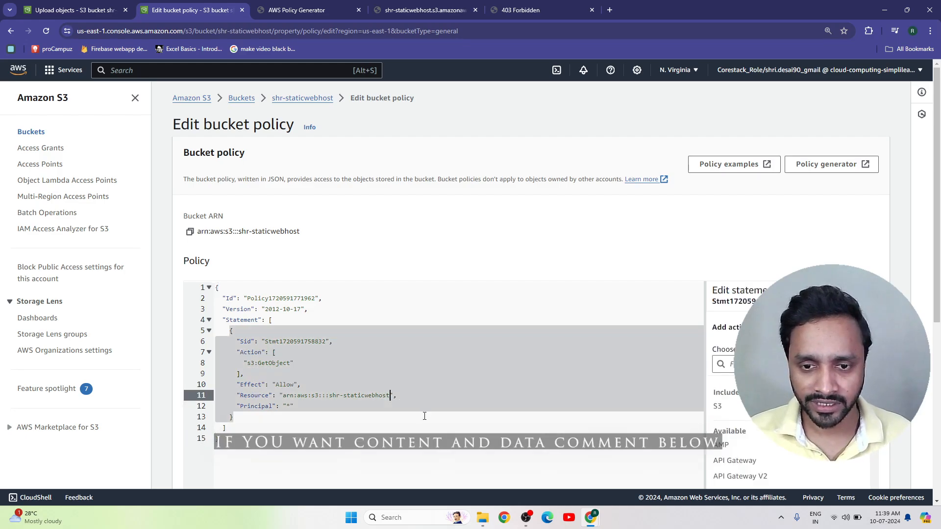
key("Left")
key("Left")
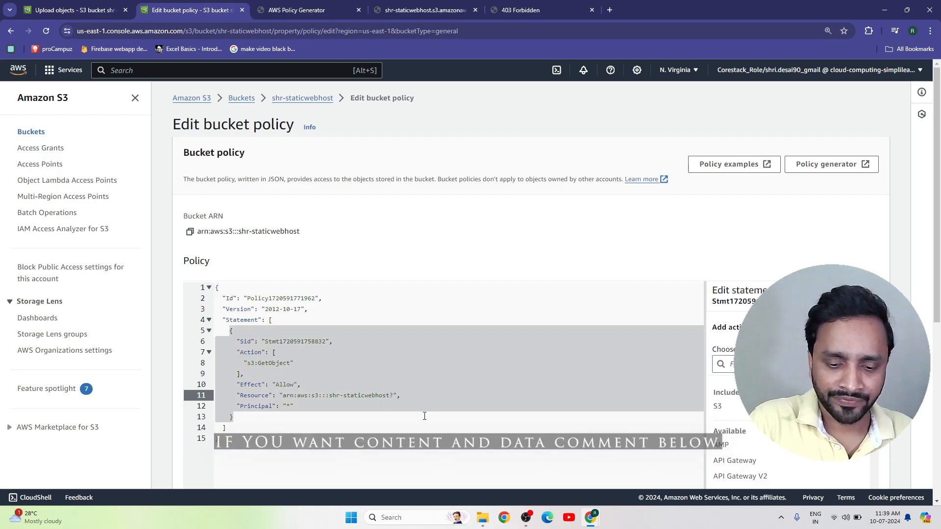
type("/")
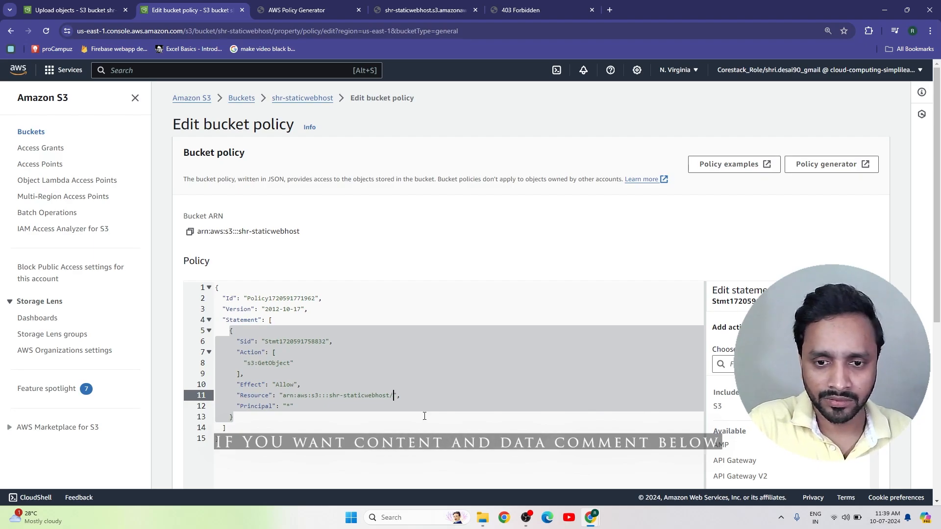
type("*")
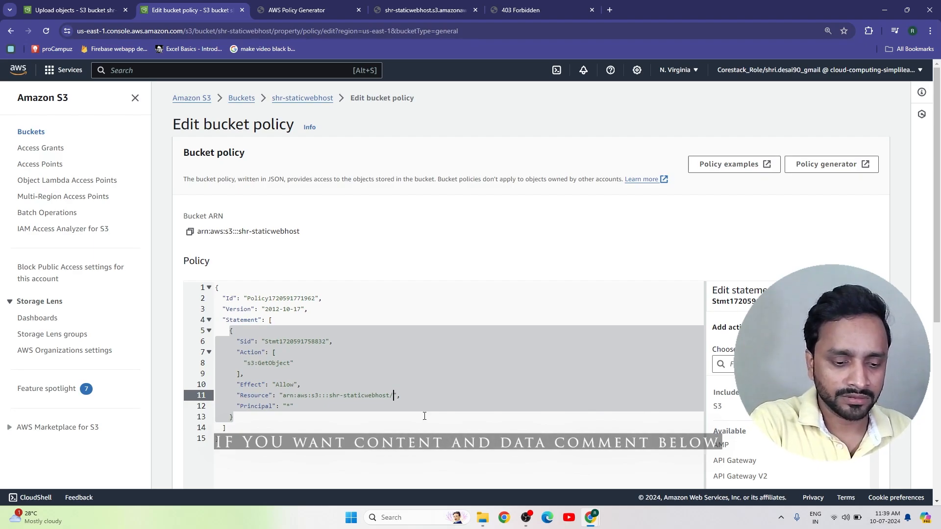
key("End")
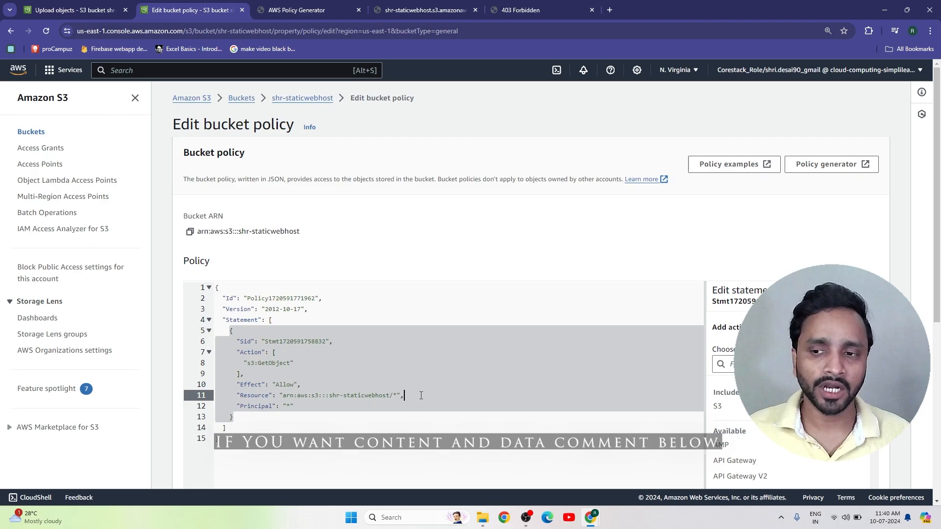
left_click(538, 302)
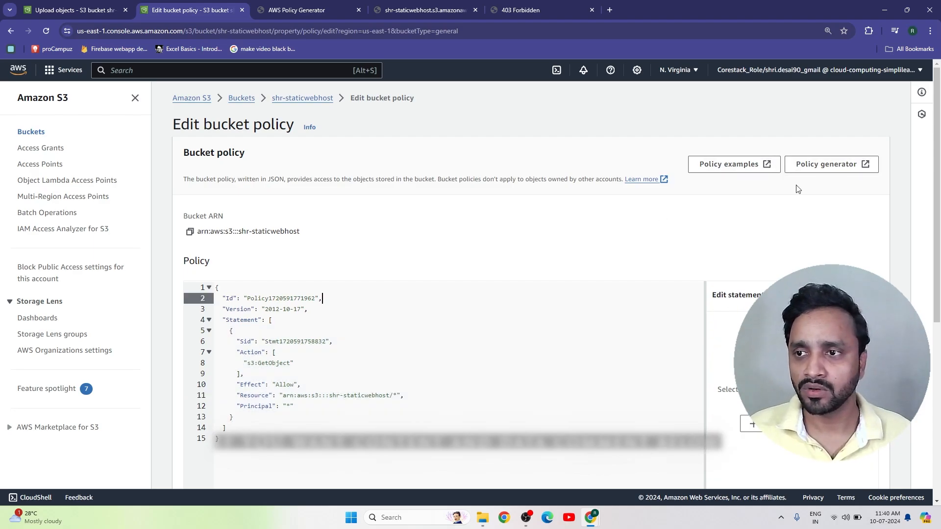
scroll(645, 328, "down", 6)
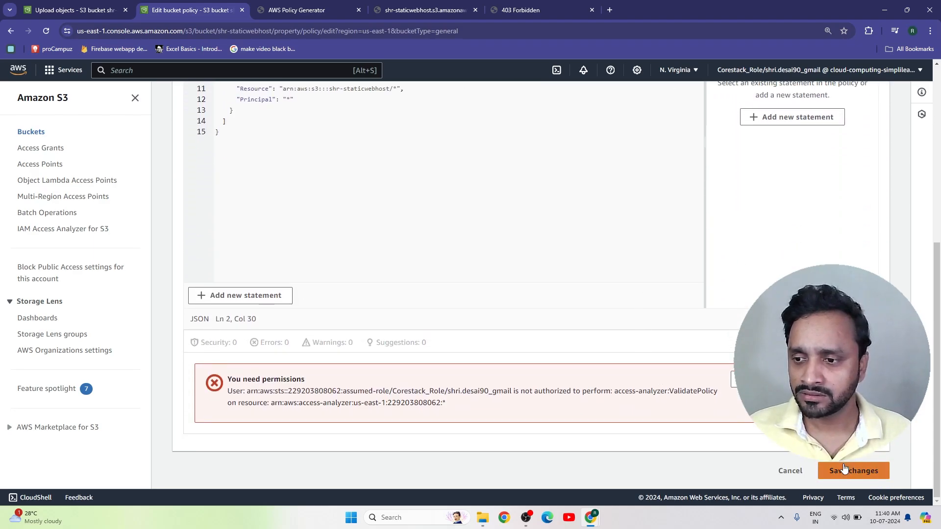
left_click(852, 470)
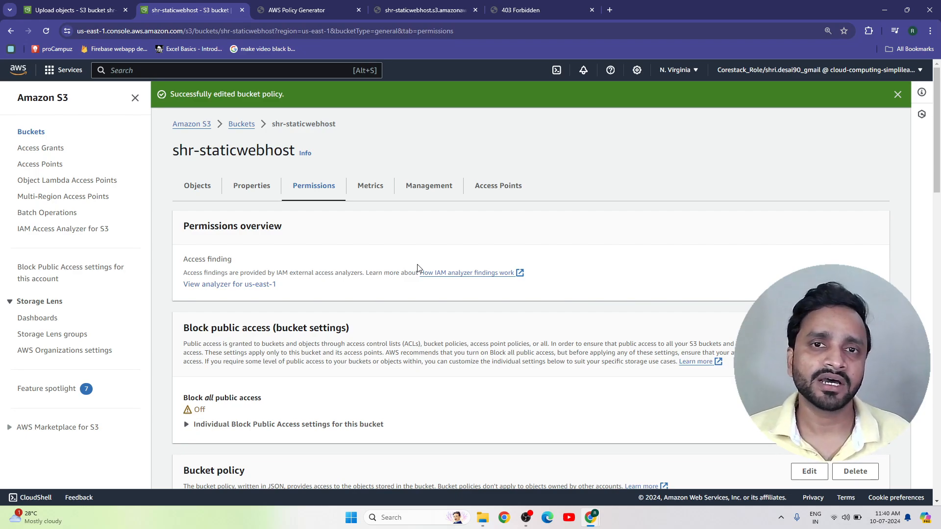
Reload the index.html object URL and the bucket's website endpoint to check public access, dismissing the translation prompts.
left_click(444, 5)
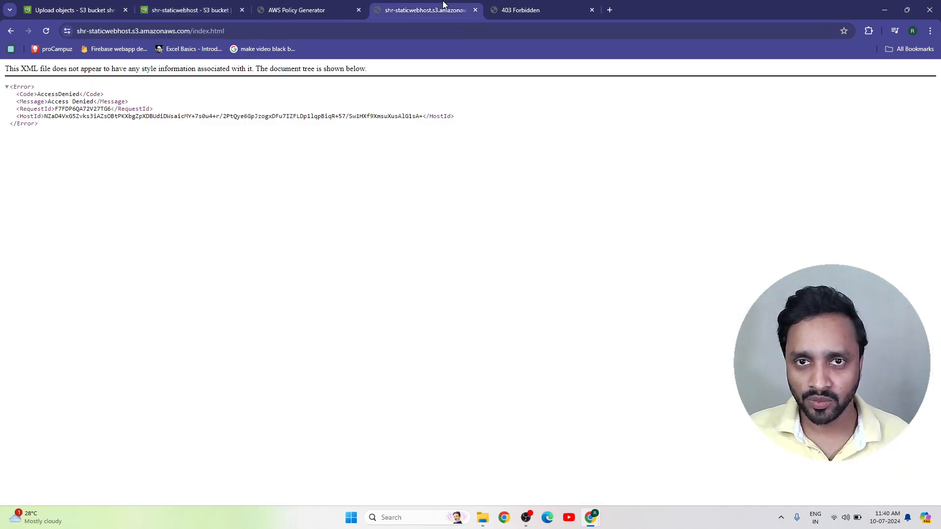
left_click(45, 33)
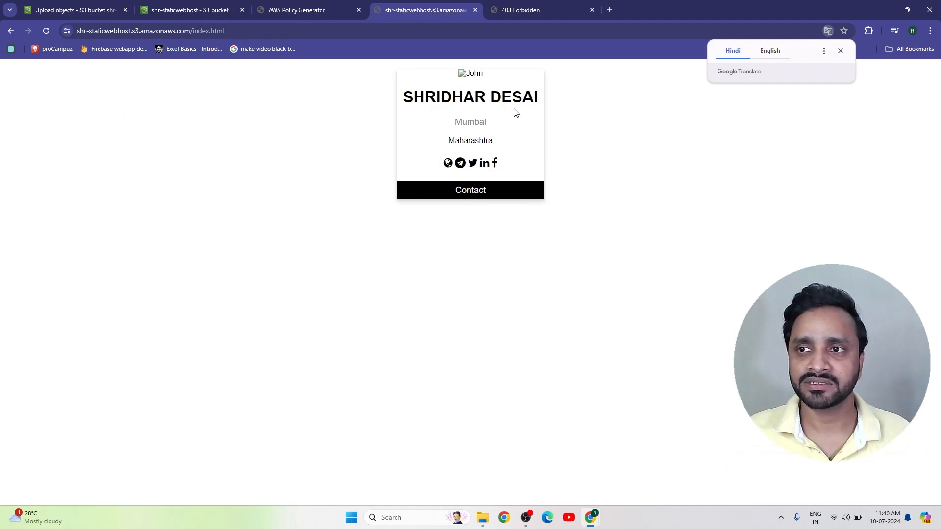
left_click(840, 51)
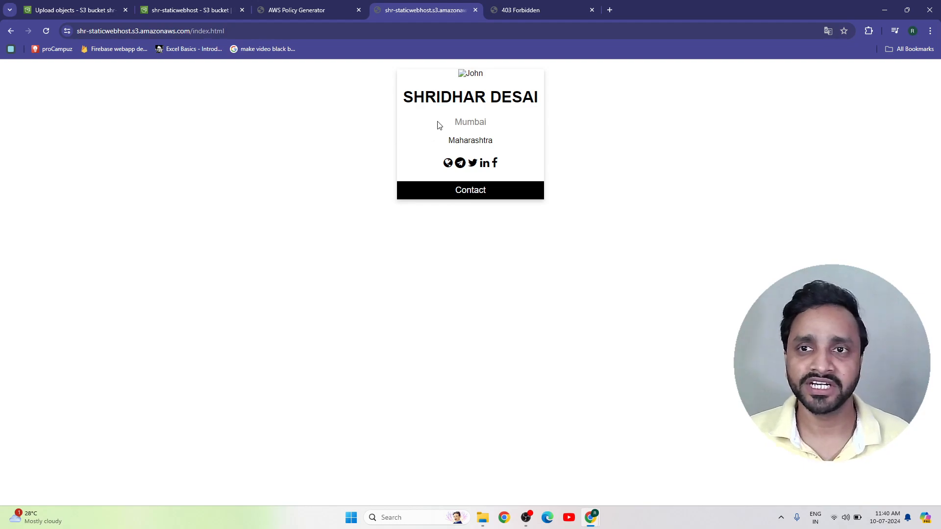
left_click(537, 6)
left_click(46, 35)
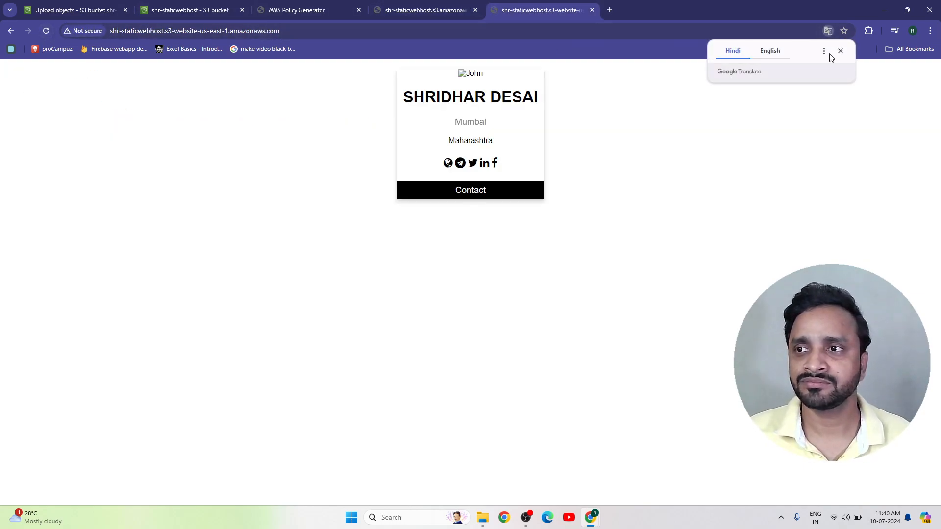
left_click(839, 52)
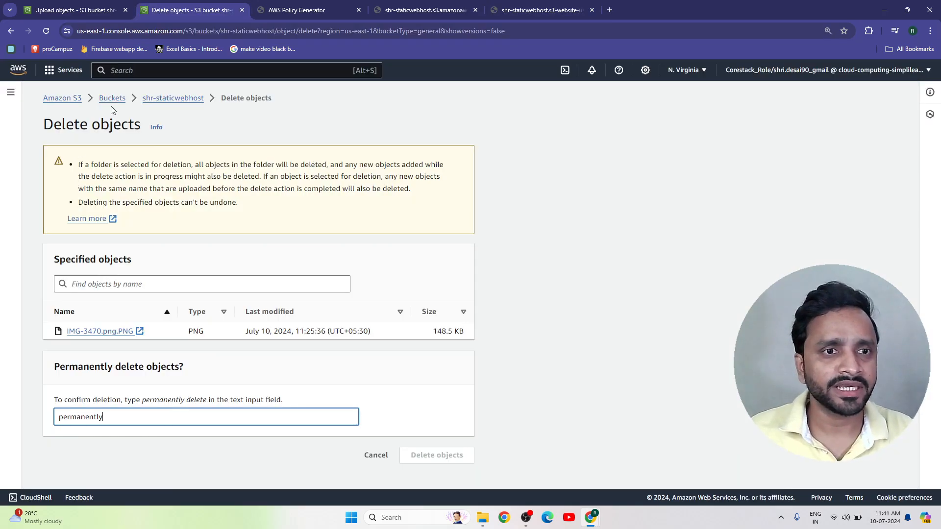
Permanently delete the IMG-3470.png.PNG object from the shr-staticwebhost bucket, confirming with "permanently delete".
left_click(112, 98)
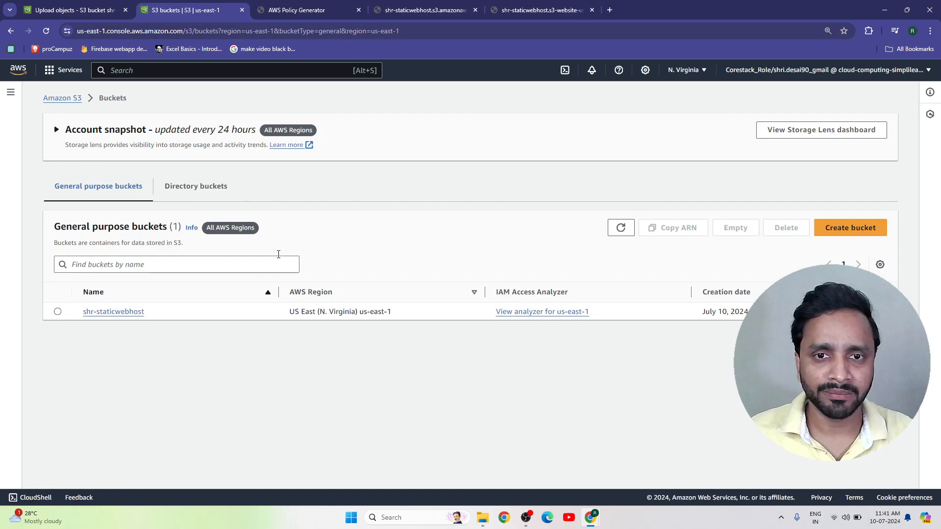
left_click(89, 312)
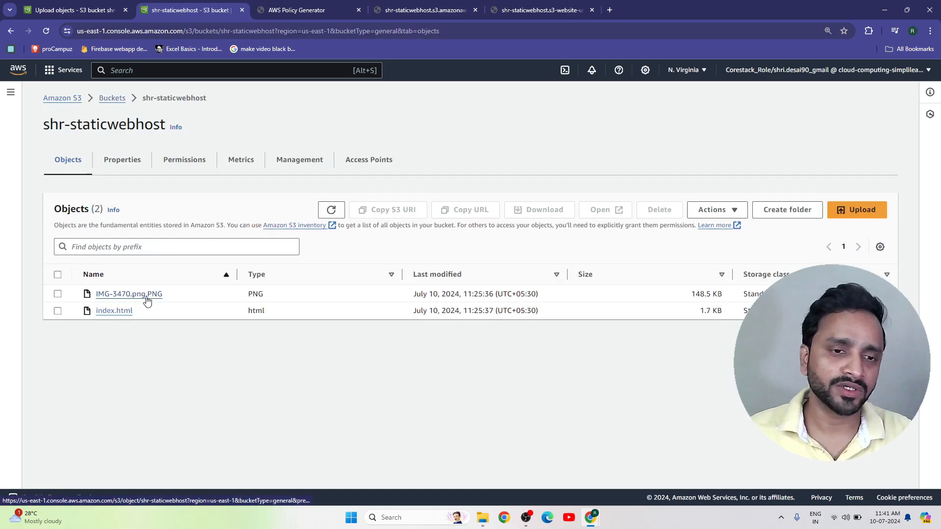
left_click(57, 294)
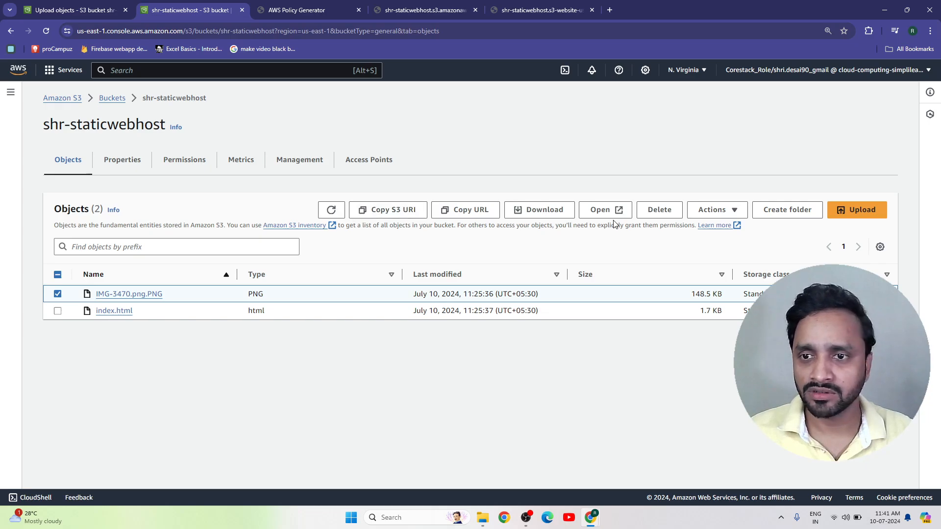
left_click(645, 211)
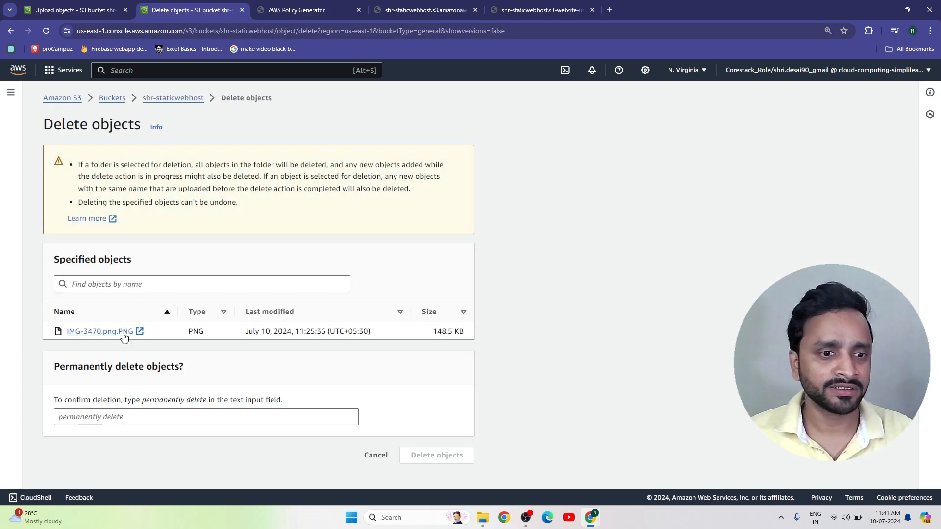
left_click(97, 421)
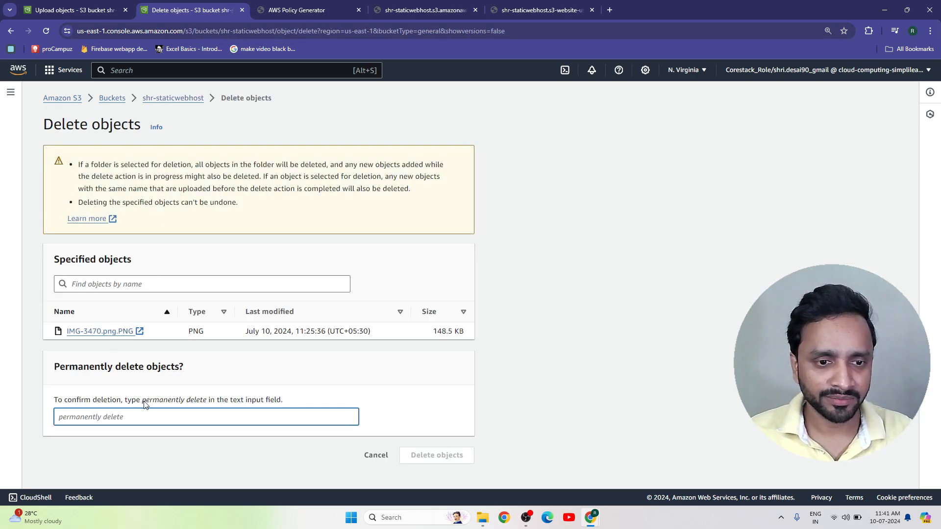
type("permanently delete")
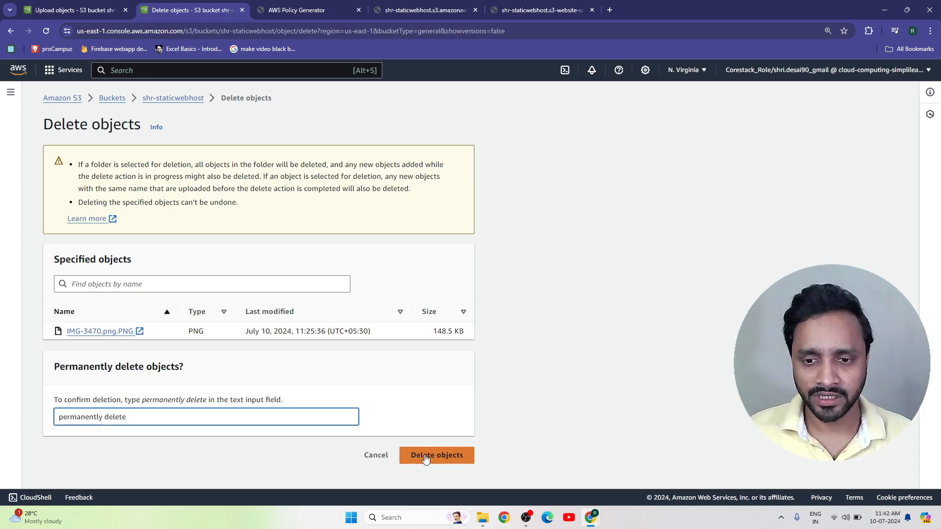
left_click(427, 455)
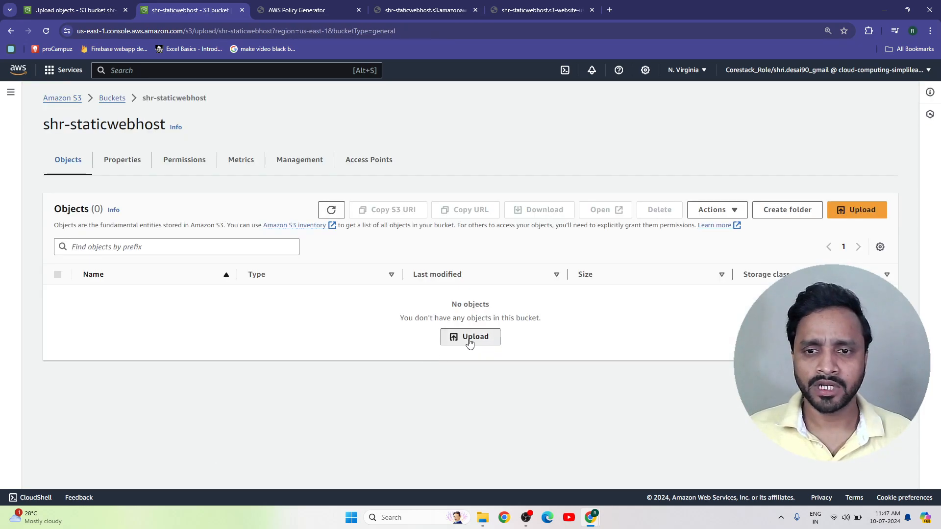
Upload index.html and shri.jpeg from the static web folder to the shr-staticwebhost bucket.
left_click(469, 338)
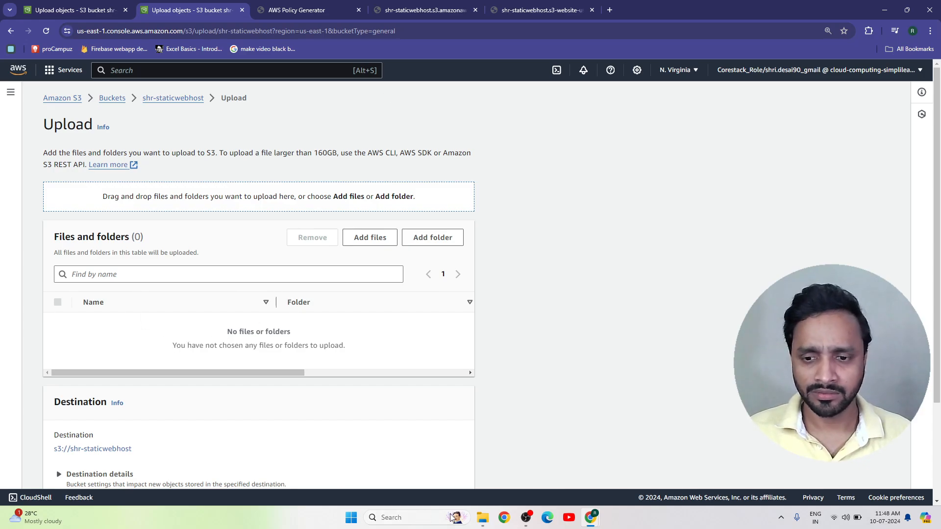
left_click(483, 518)
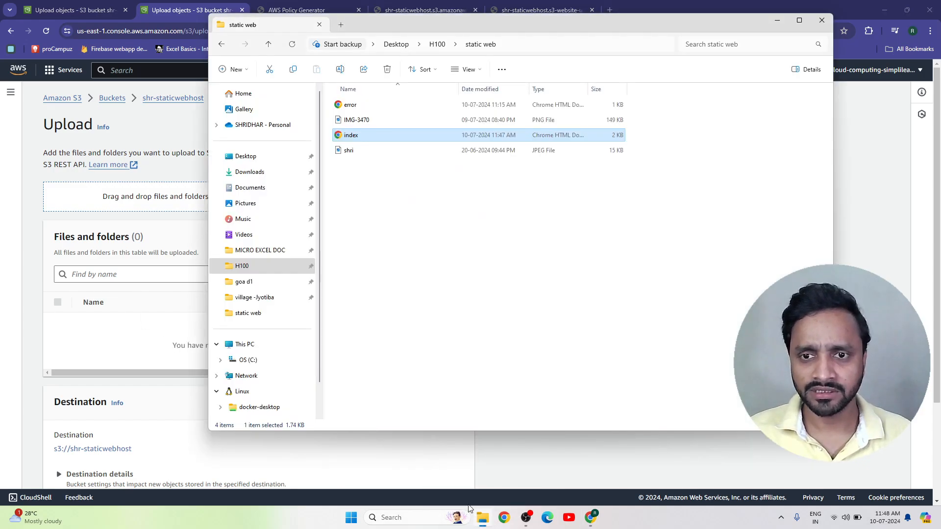
left_click(353, 138)
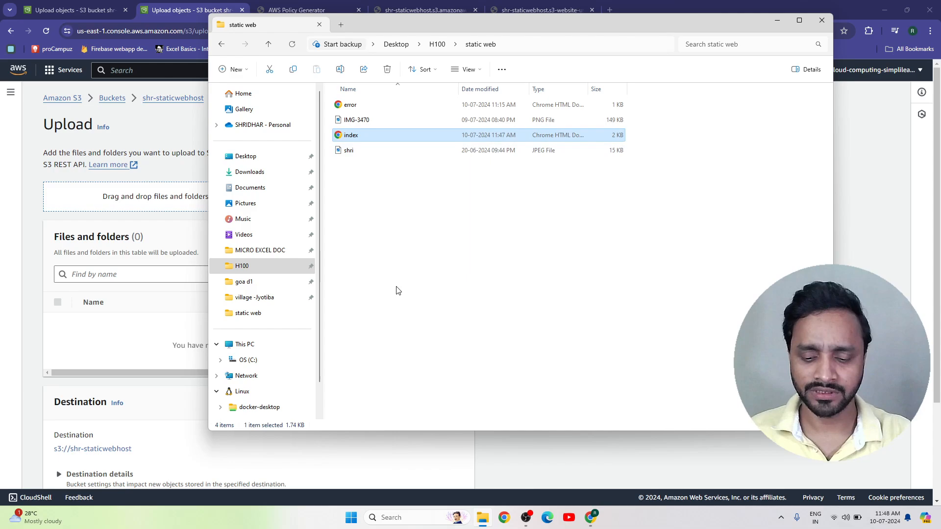
key("shift+Down")
left_click_drag(347, 139, 119, 345)
scroll(515, 301, "down", 3)
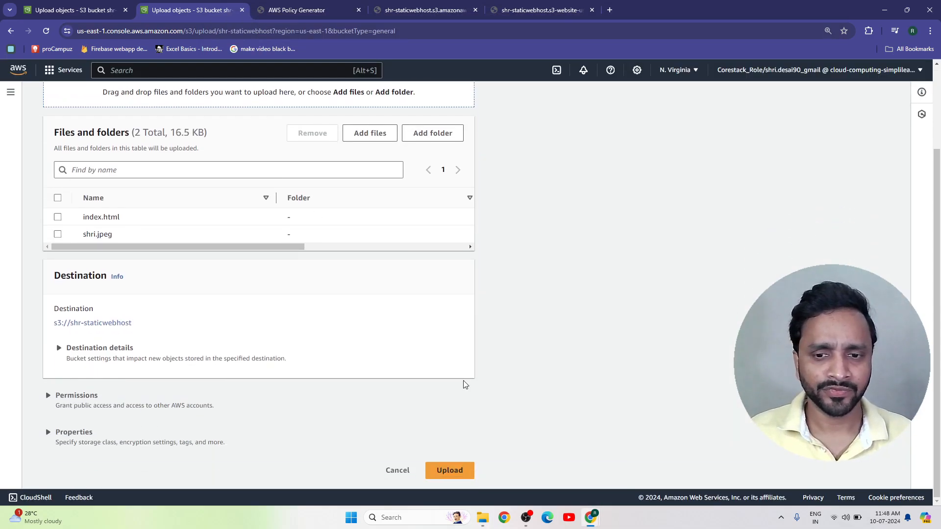
left_click(447, 471)
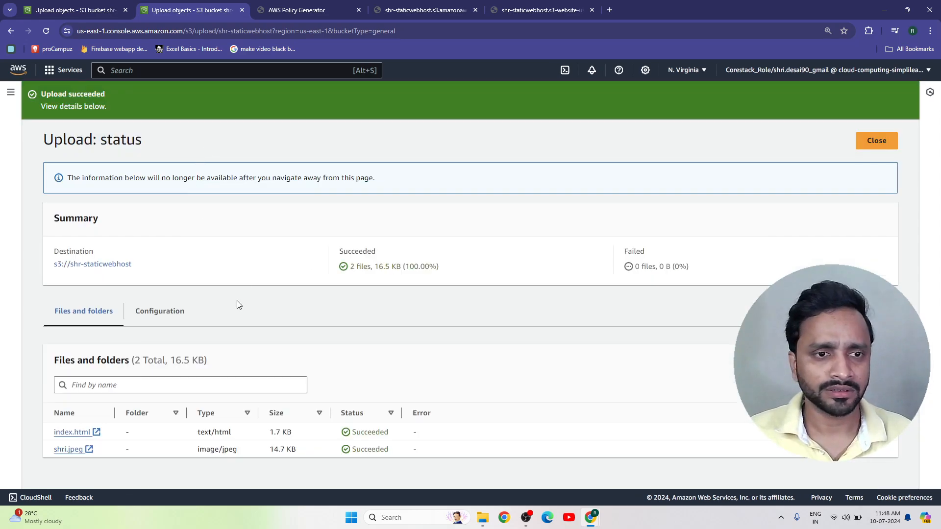
Close the upload status and reload the bucket's website endpoint to check the picture, dismissing the translation prompt.
left_click(890, 147)
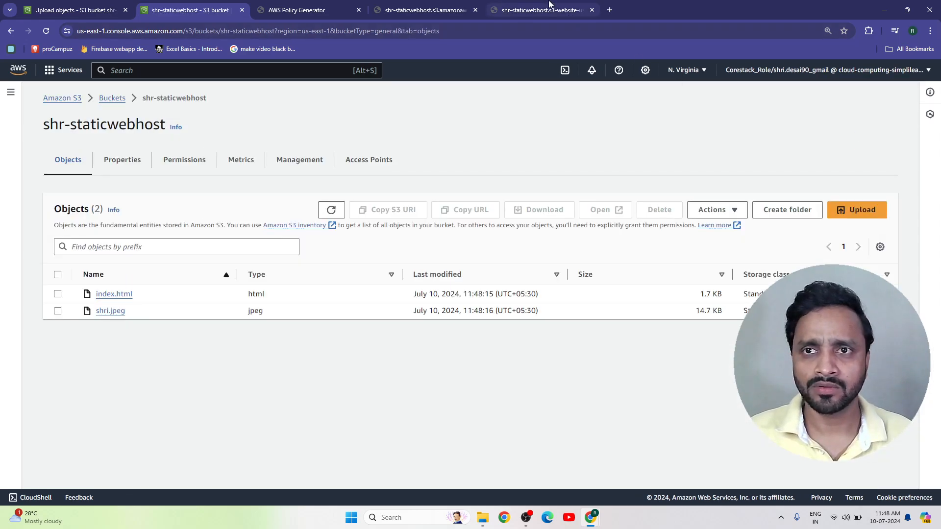
left_click(539, 10)
left_click(46, 30)
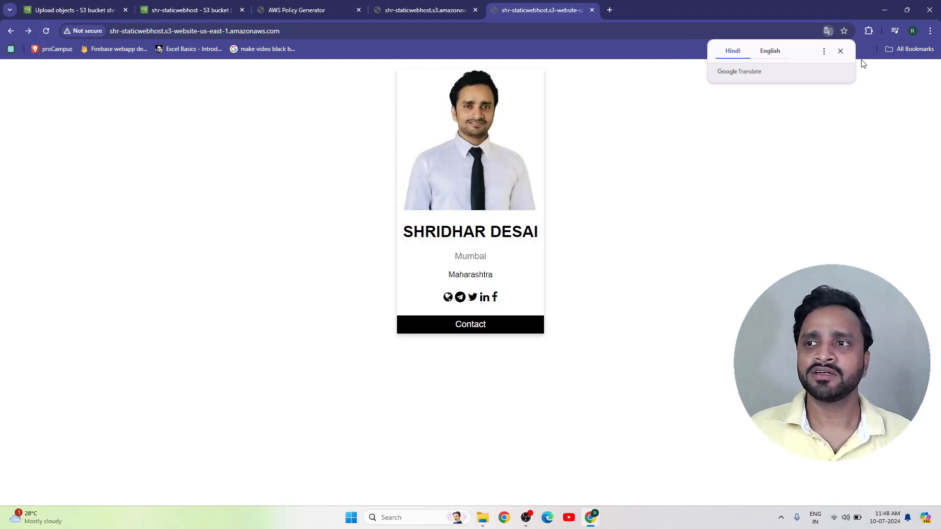
left_click(841, 51)
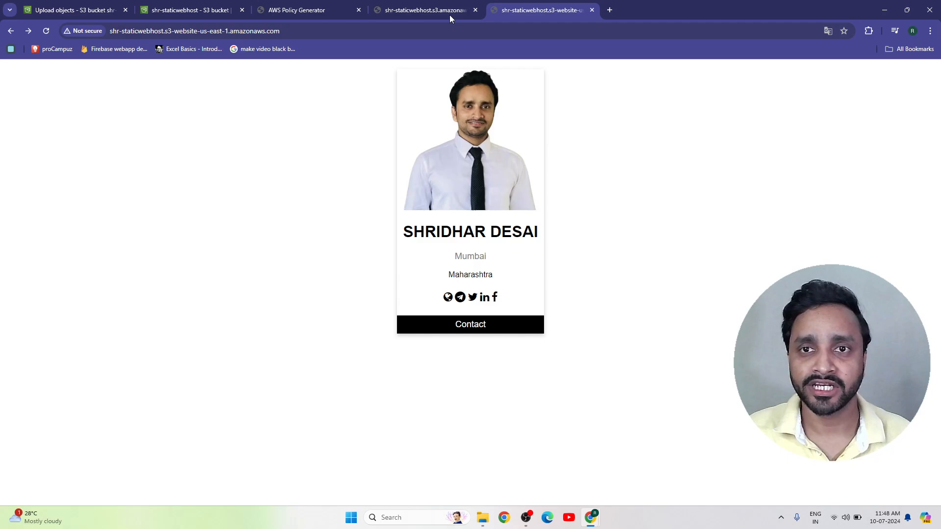
left_click(177, 6)
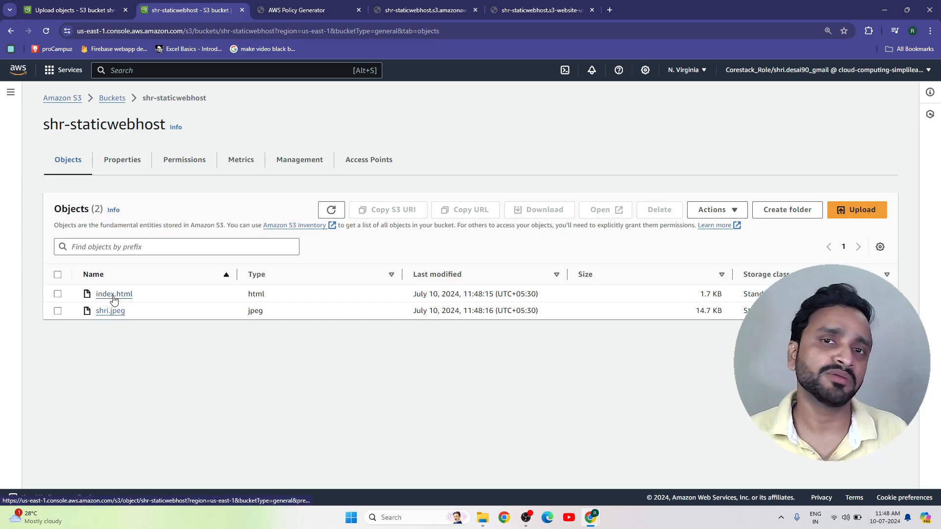
left_click(539, 10)
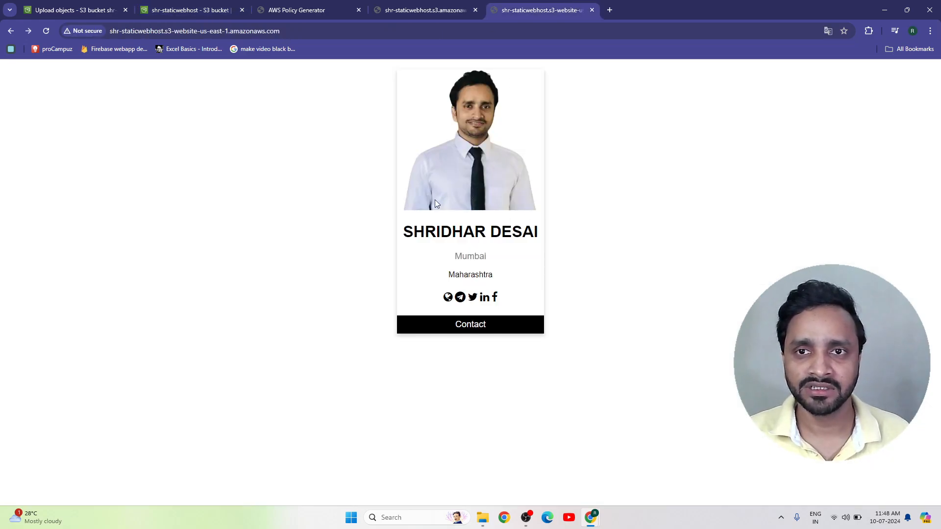
Reload the index.html object URL to check the picture there, dismissing the translation prompt.
left_click(440, 6)
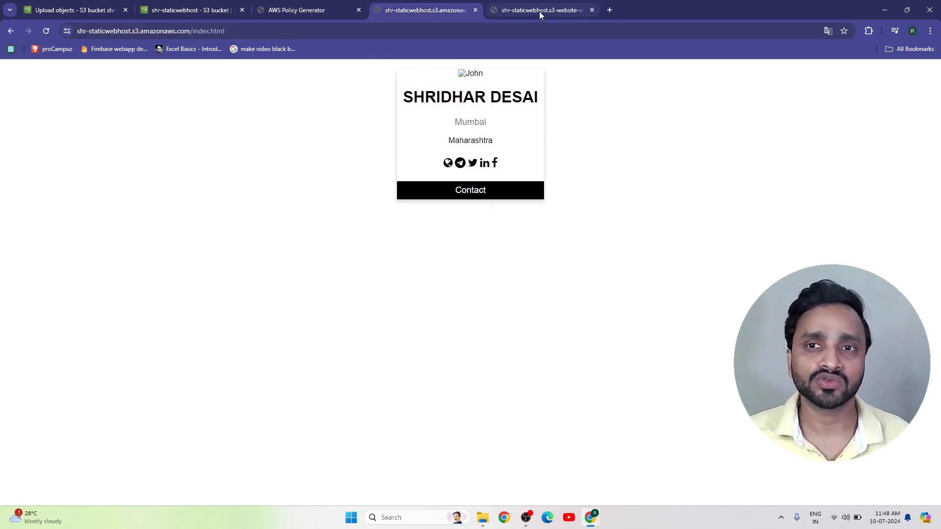
left_click(46, 32)
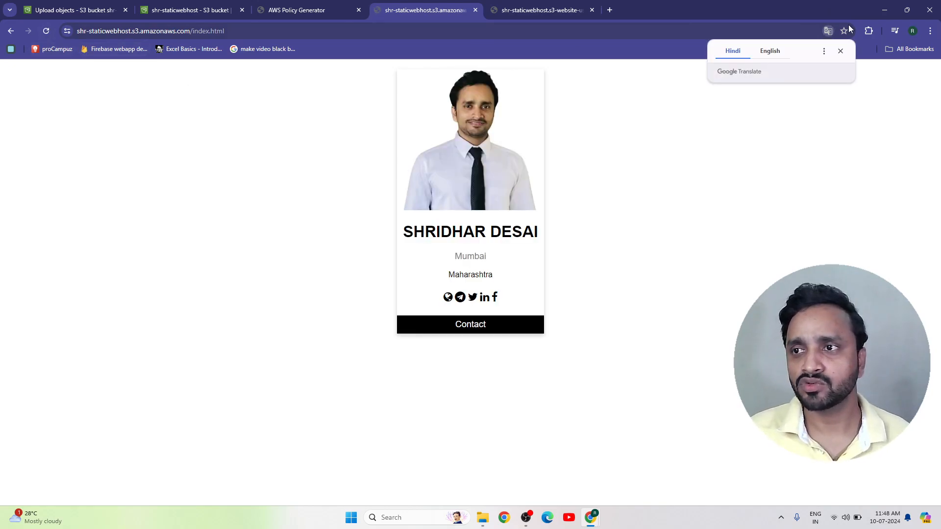
left_click(840, 51)
Replace index with shri in the object URL and load shri.html to test a request for a nonexistent page.
left_click(184, 6)
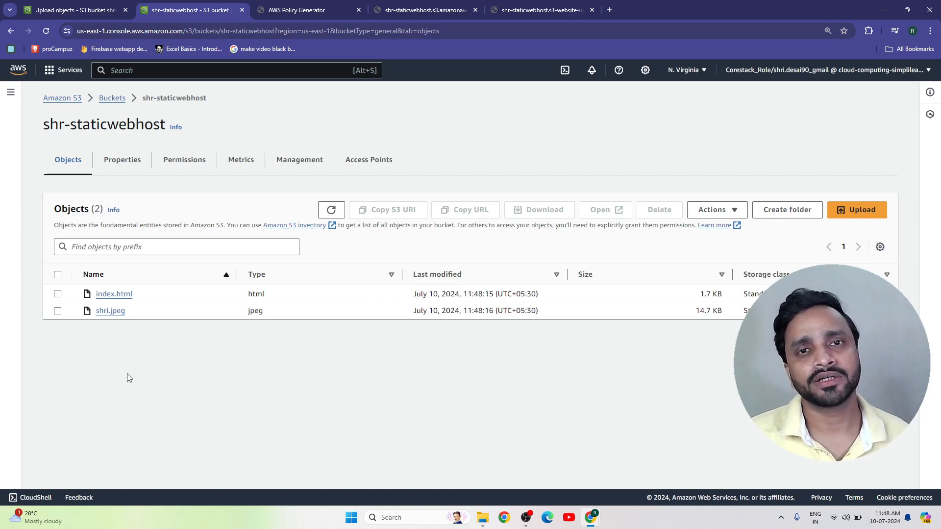
left_click(425, 10)
left_click(249, 31)
left_click(249, 30)
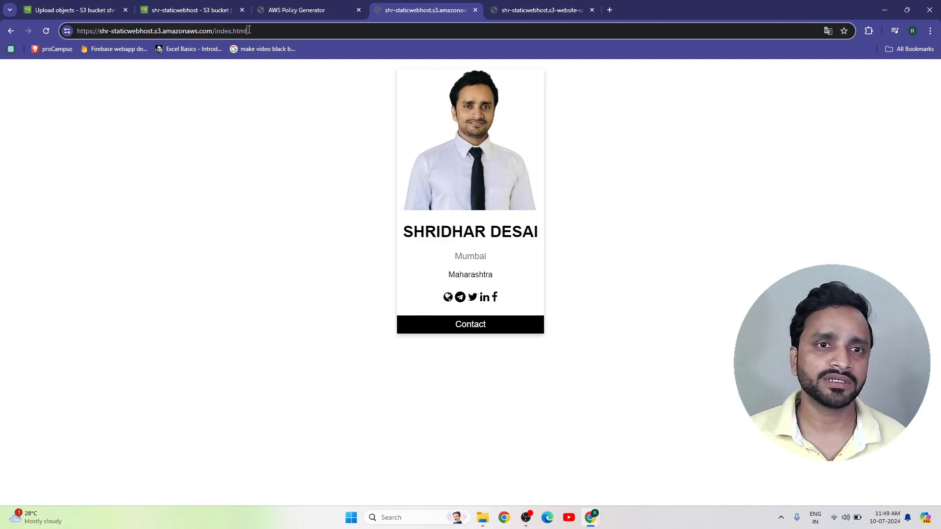
key("Right")
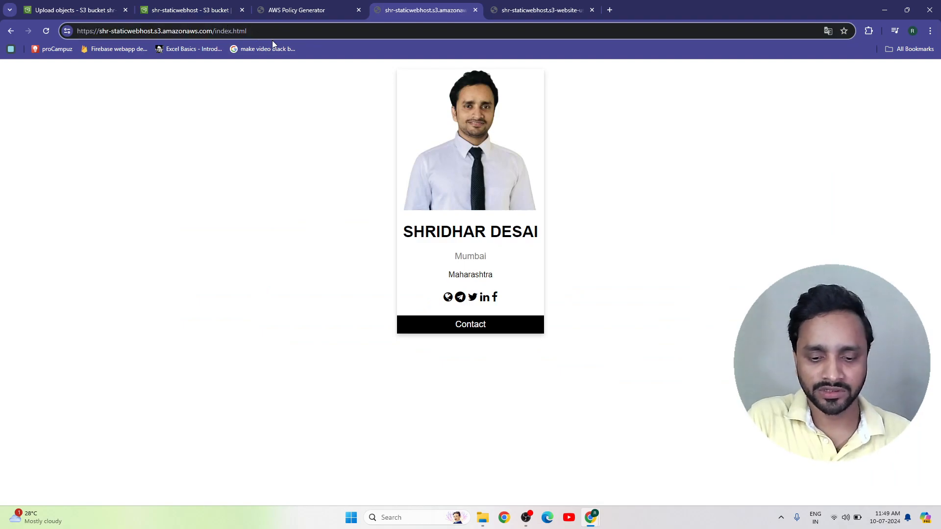
key("BackSpace")
key("BackSpace")
key("BackSpace")
key("BackSpace")
key("BackSpace")
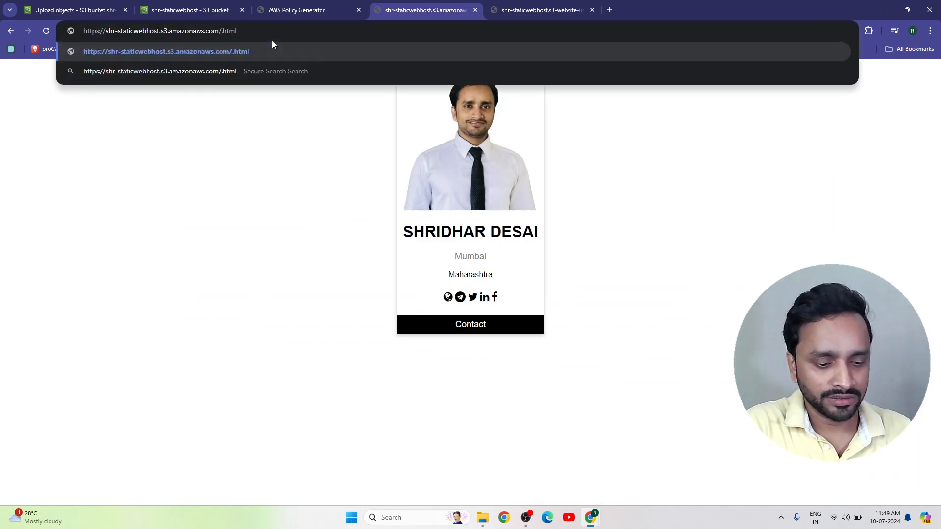
type("shri")
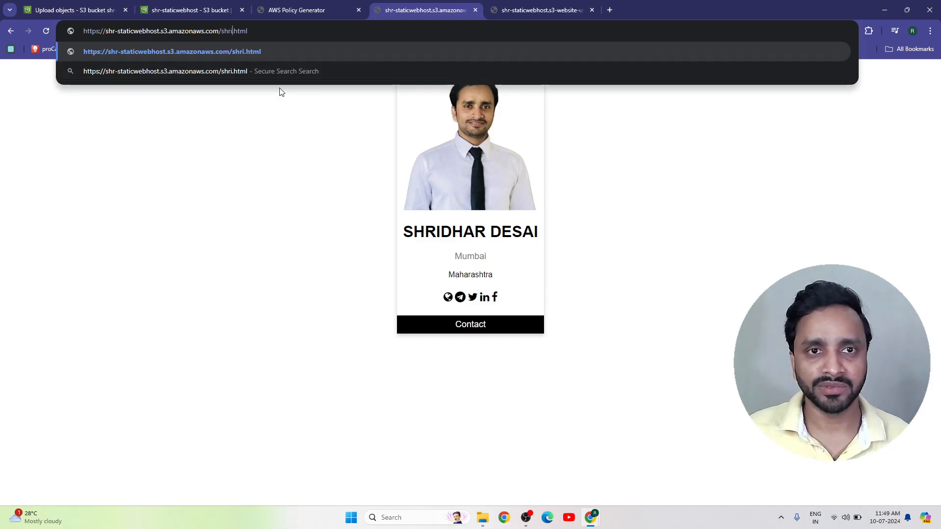
key("Return")
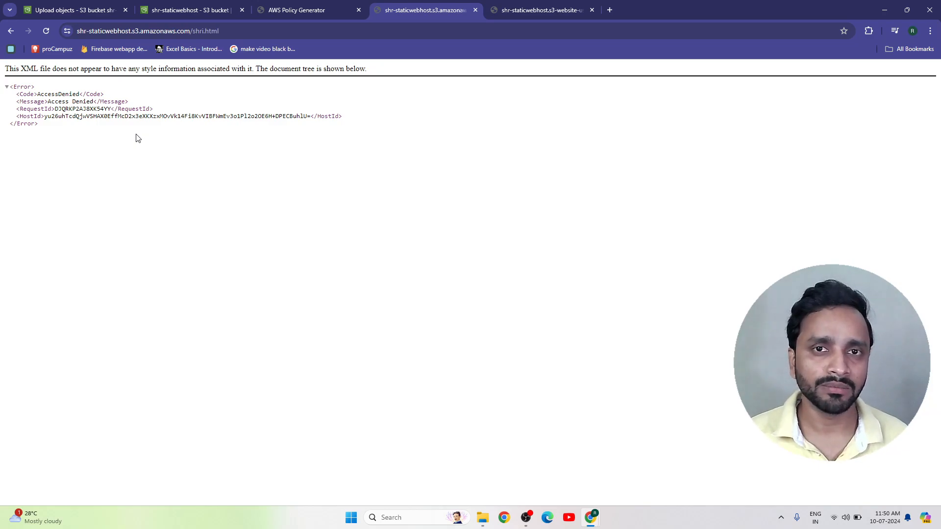
Set the error document to error.html in the shr-staticwebhost bucket's static website hosting settings and save the changes.
key("ctrl+2")
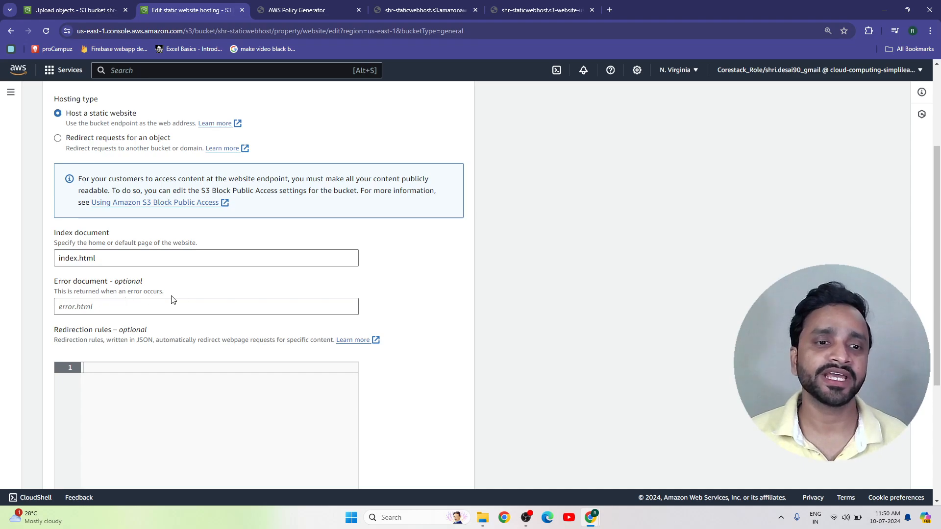
left_click(123, 304)
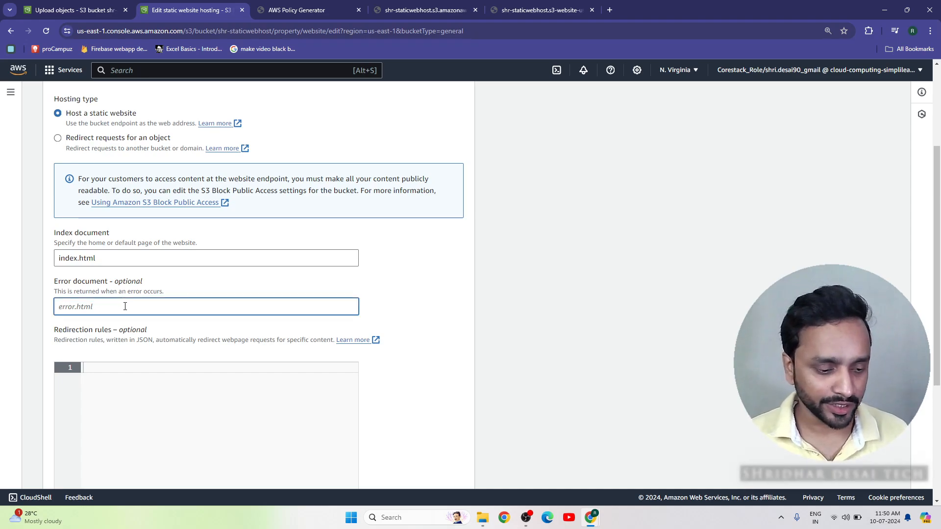
type("erro")
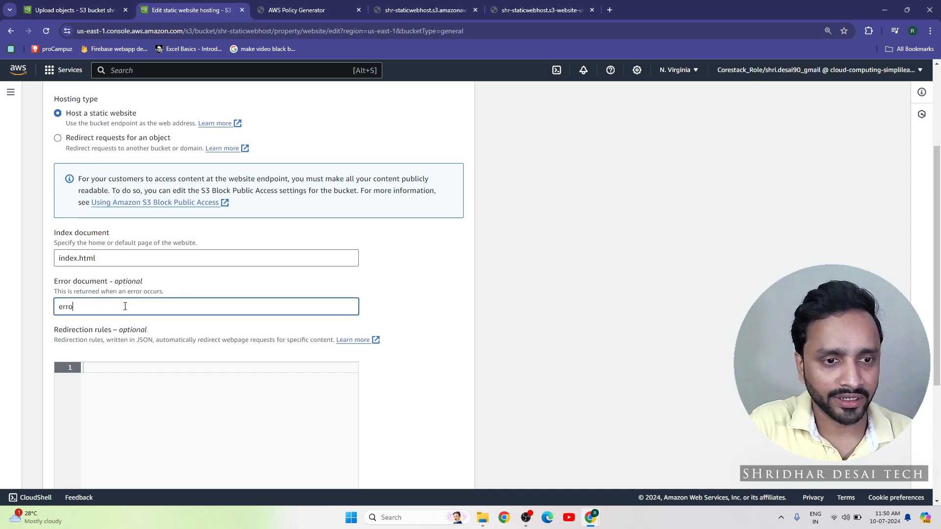
type("r.html")
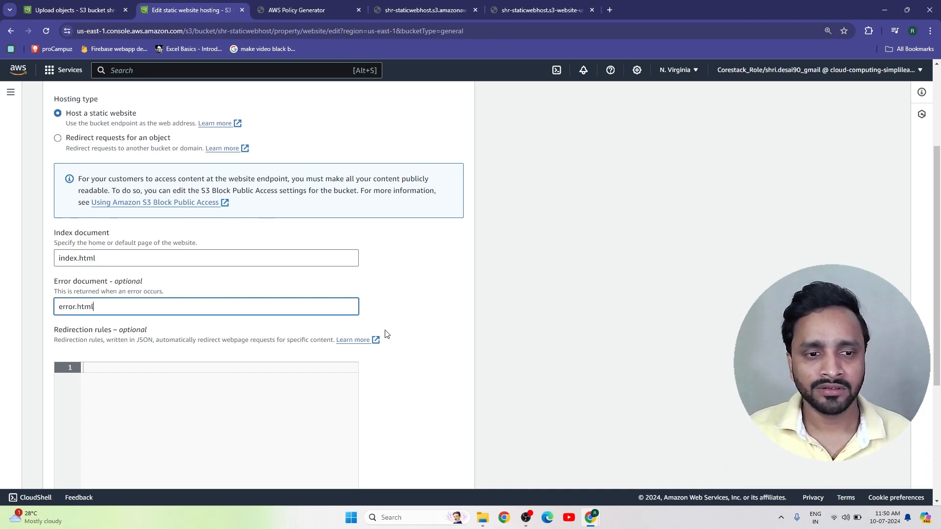
scroll(387, 335, "down", 5)
left_click(437, 470)
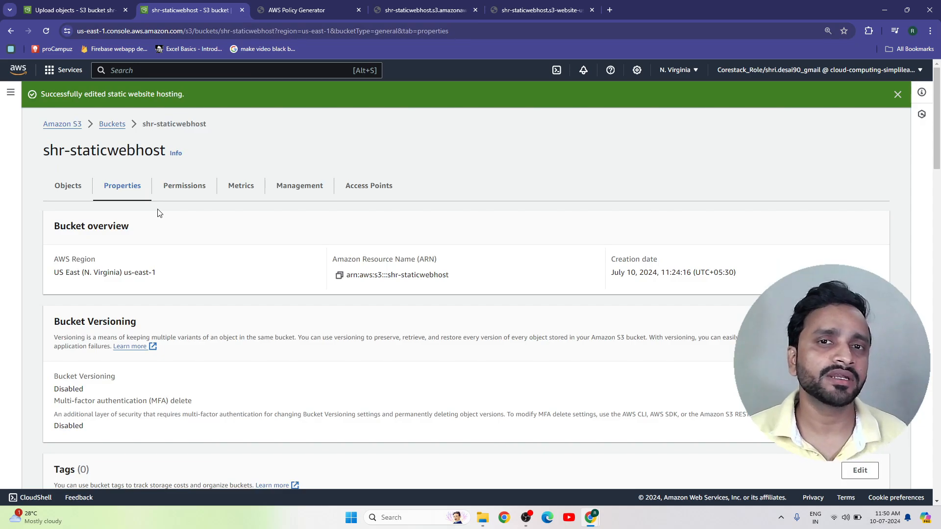
Reload the shri.html object URL to test the error document and compare it with the bucket's object list.
left_click(68, 186)
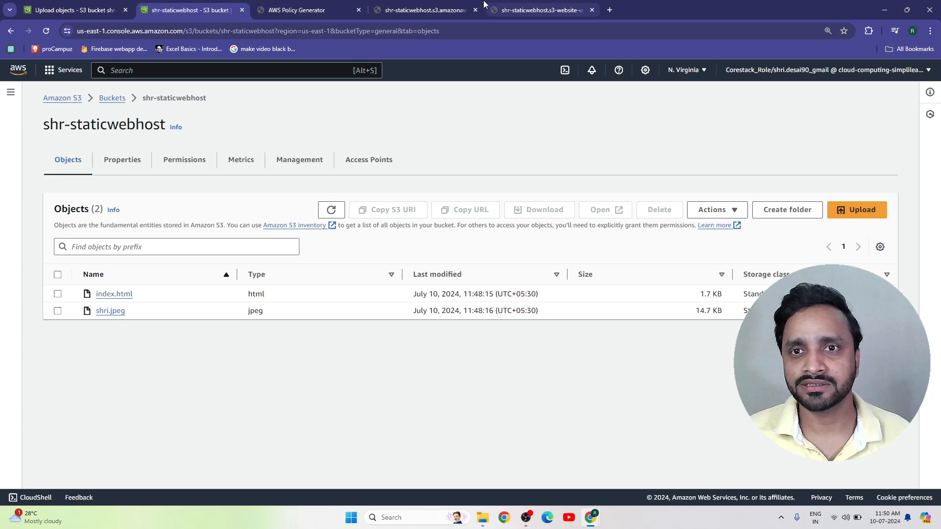
left_click(441, 10)
left_click(46, 31)
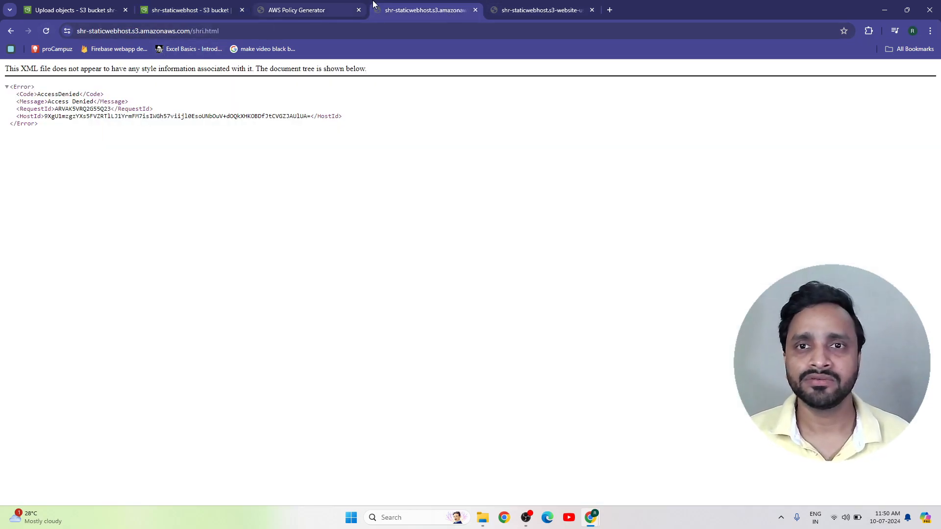
left_click(177, 5)
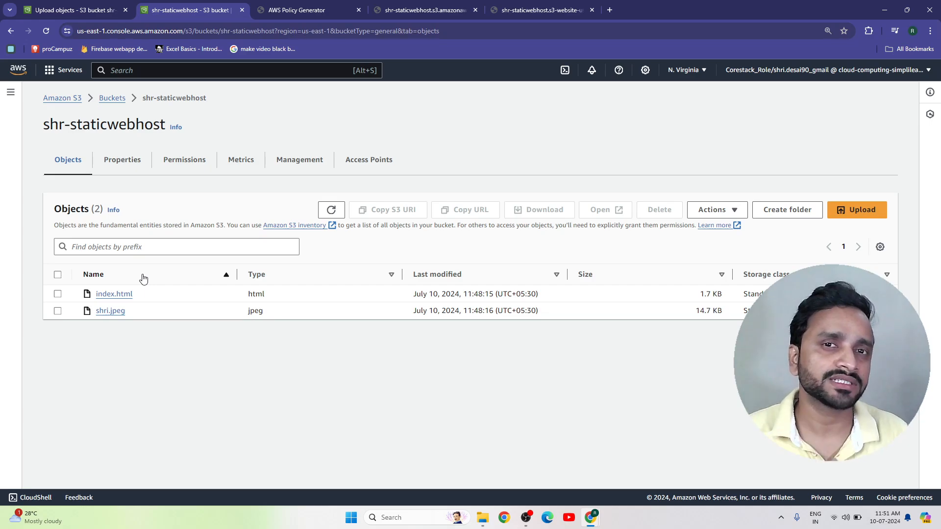
left_click(524, 10)
left_click(449, 9)
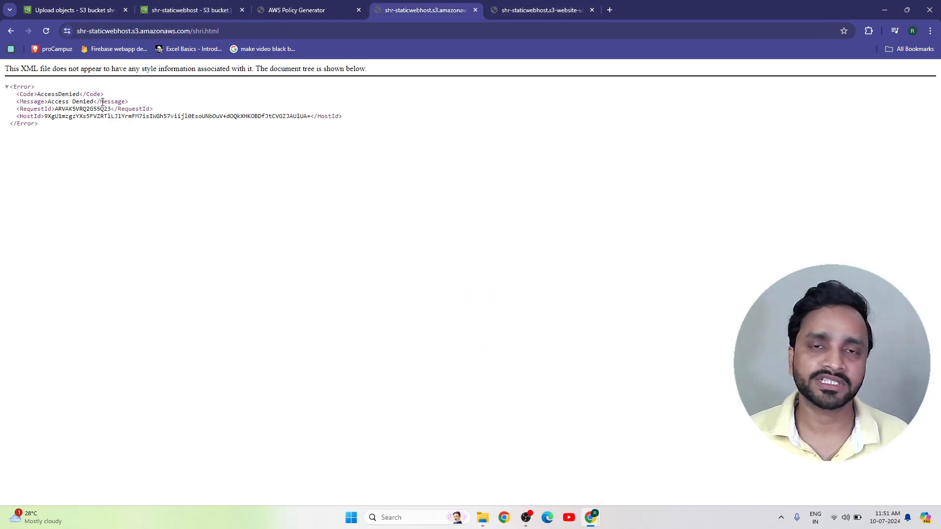
left_click(196, 9)
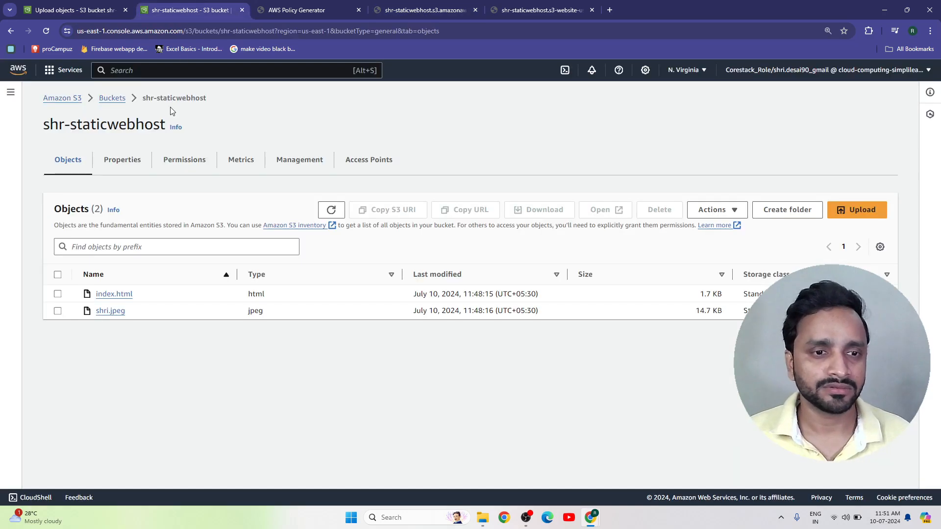
Upload error.html from the static web folder to the shr-staticwebhost bucket.
left_click(490, 521)
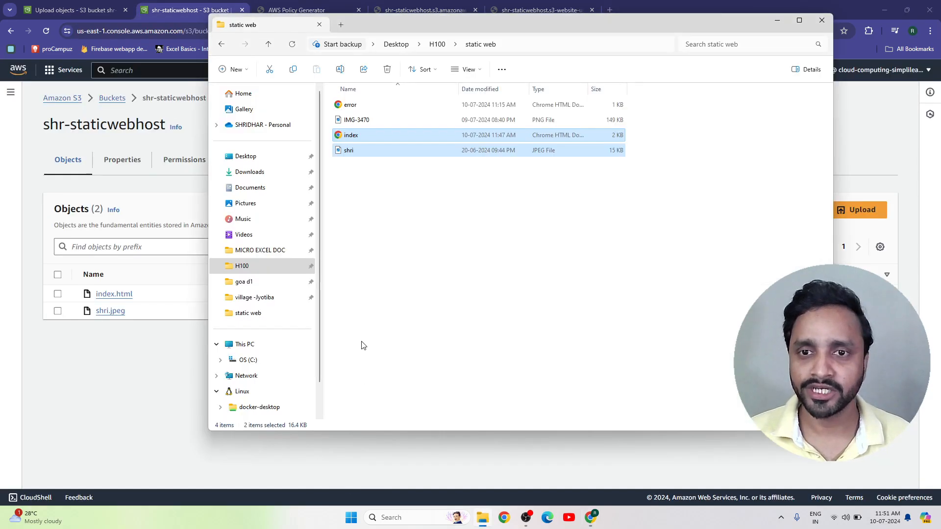
left_click(358, 106)
left_click_drag(359, 106, 103, 338)
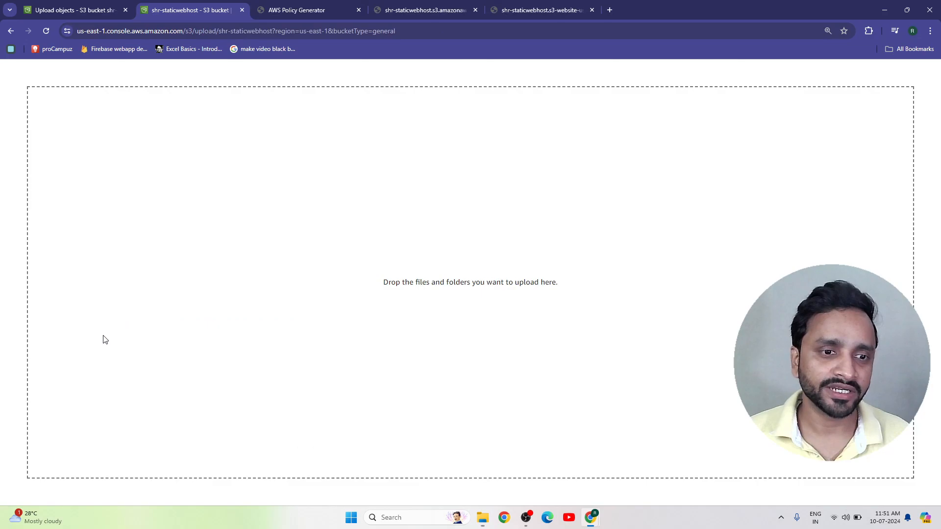
scroll(403, 322, "down", 2)
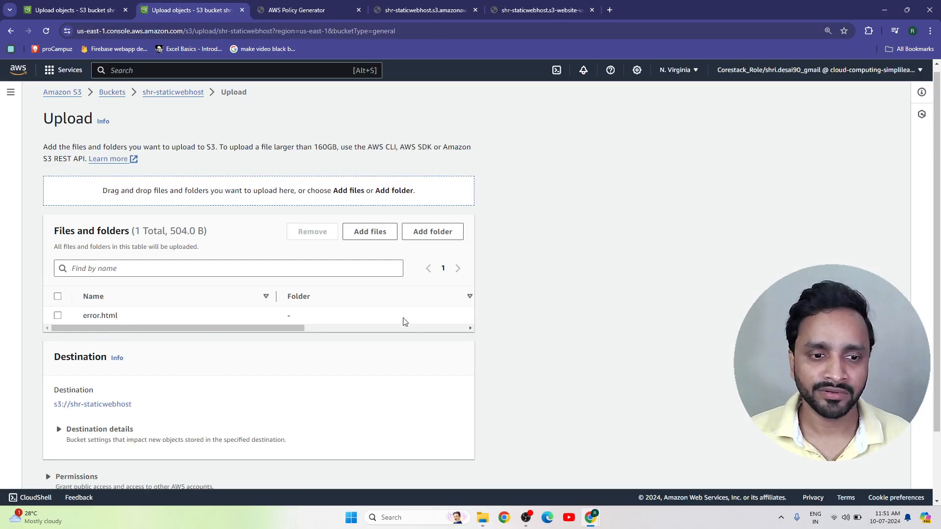
left_click(449, 472)
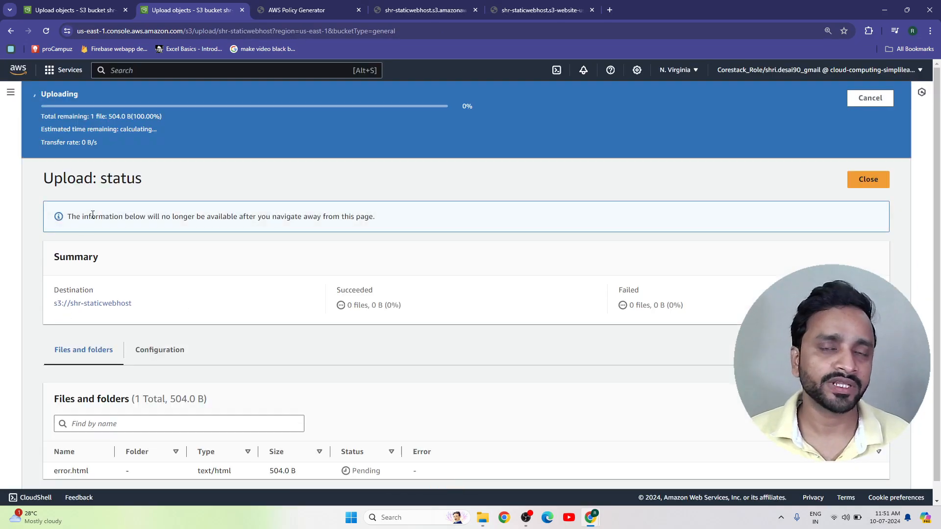